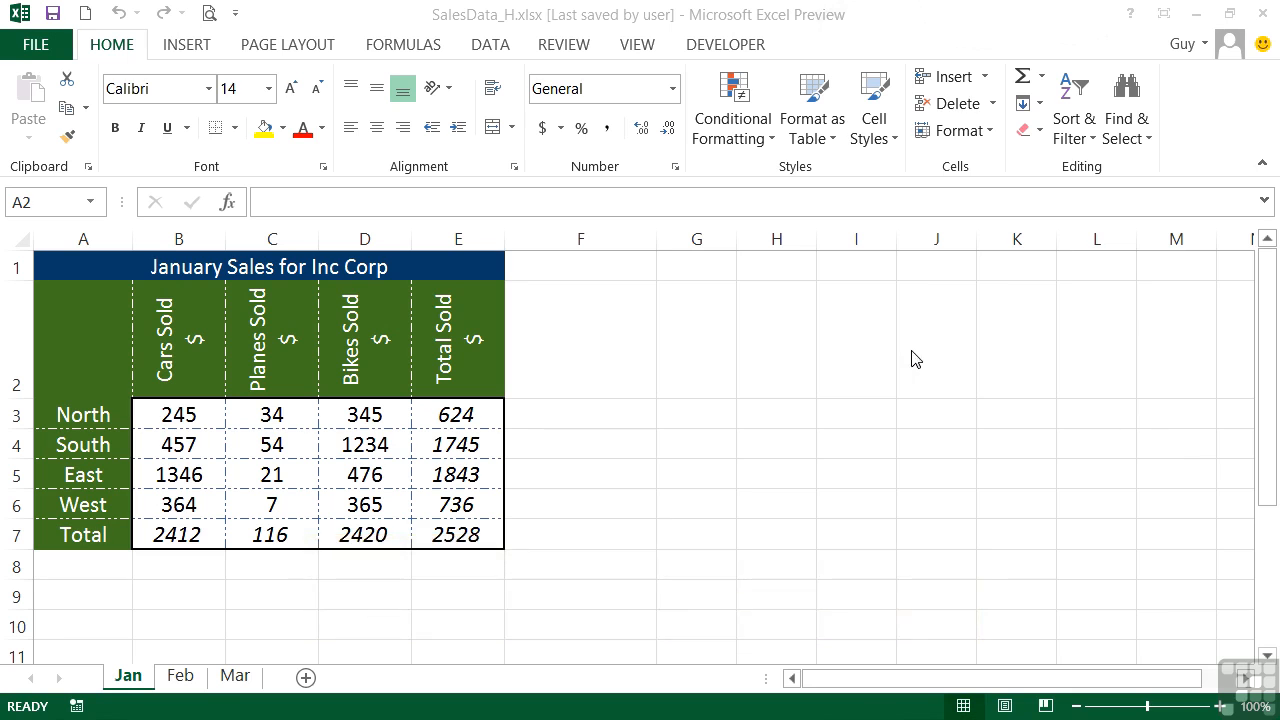
Replace the North row label in cell A3 with Asia.
{"action": "left_click", "coordinate": [113, 418]}
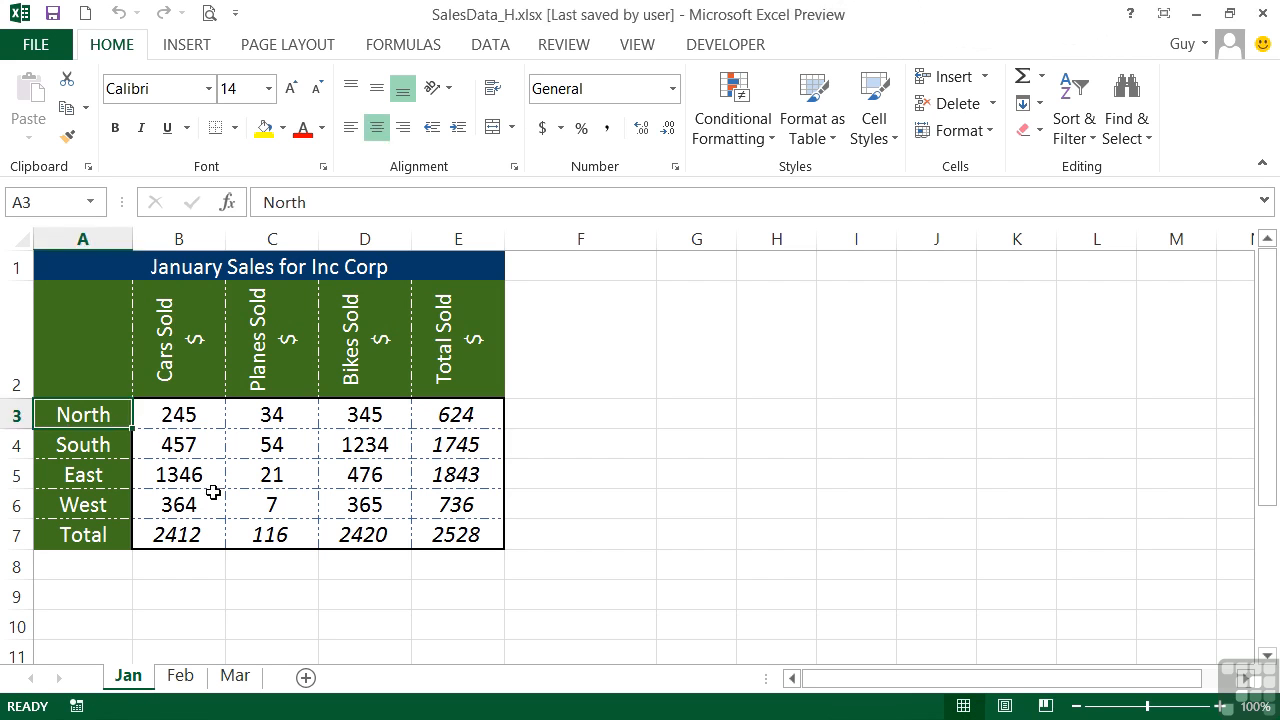
{"action": "key", "text": "Delete"}
{"action": "type", "text": "Asia"}
{"action": "key", "text": "Tab"}
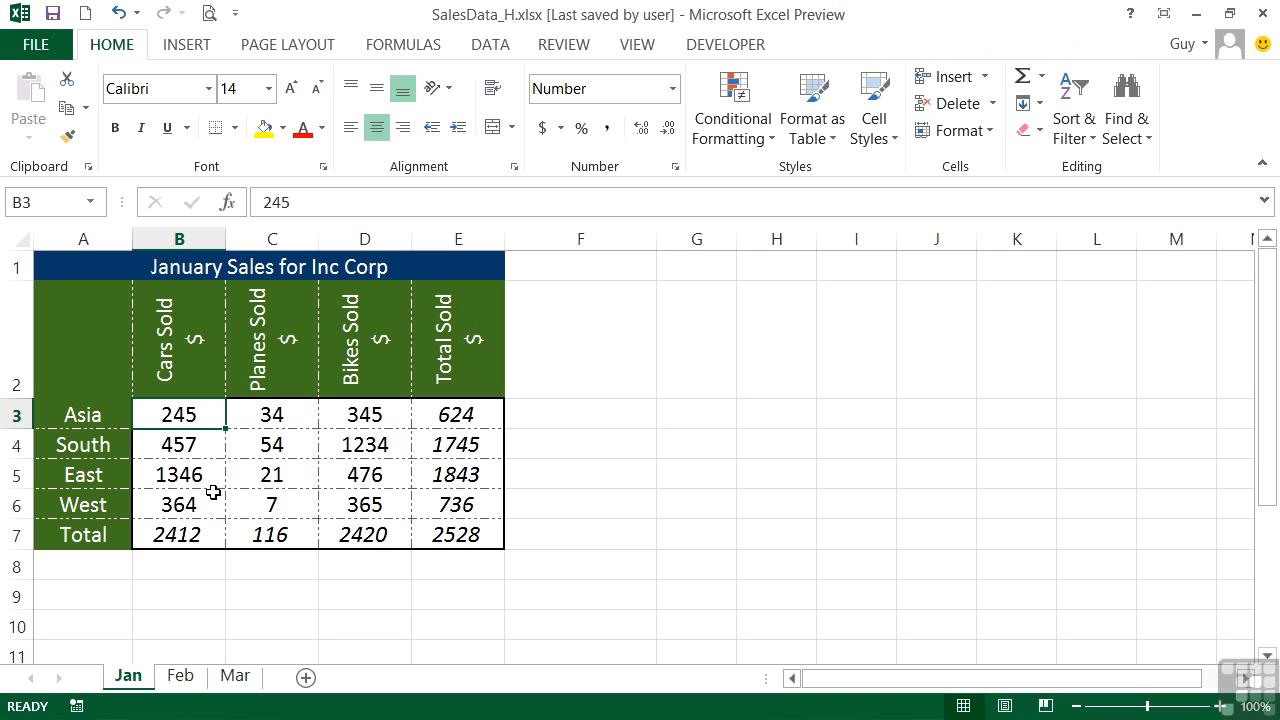
Replace the South region's Planes Sold figure in cell C4 with 7865.
{"action": "key", "text": "Right"}
{"action": "key", "text": "Left"}
{"action": "key", "text": "Down"}
{"action": "key", "text": "Right"}
{"action": "key", "text": "Delete"}
{"action": "type", "text": "7865"}
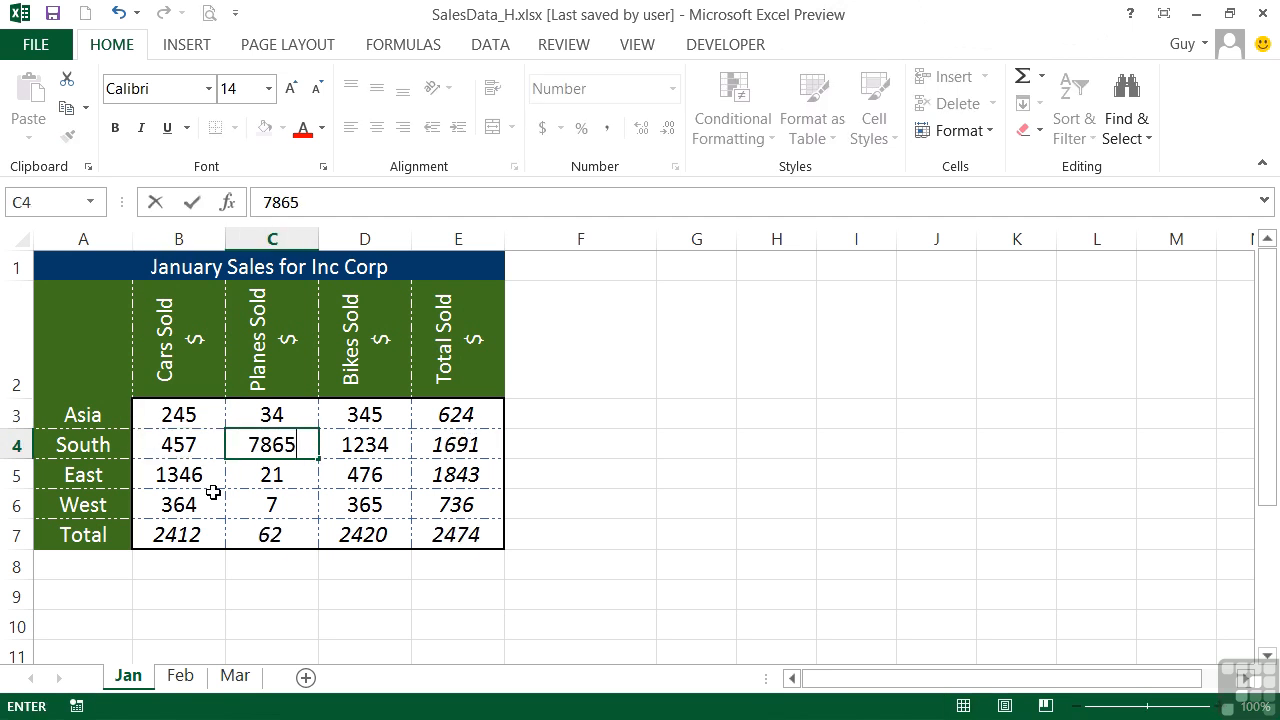
{"action": "key", "text": "Right"}
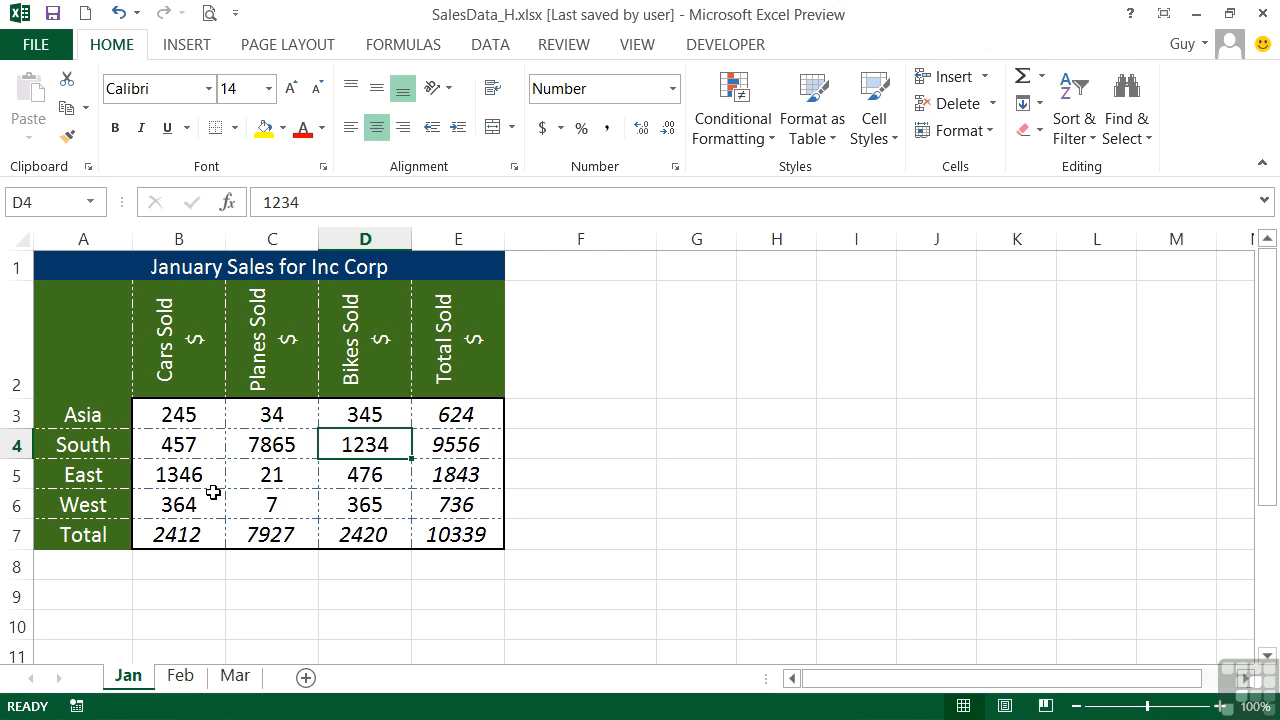
Enter the date 8/2/1966 in the empty cell I4.
{"action": "left_click", "coordinate": [870, 448]}
{"action": "type", "text": "8"}
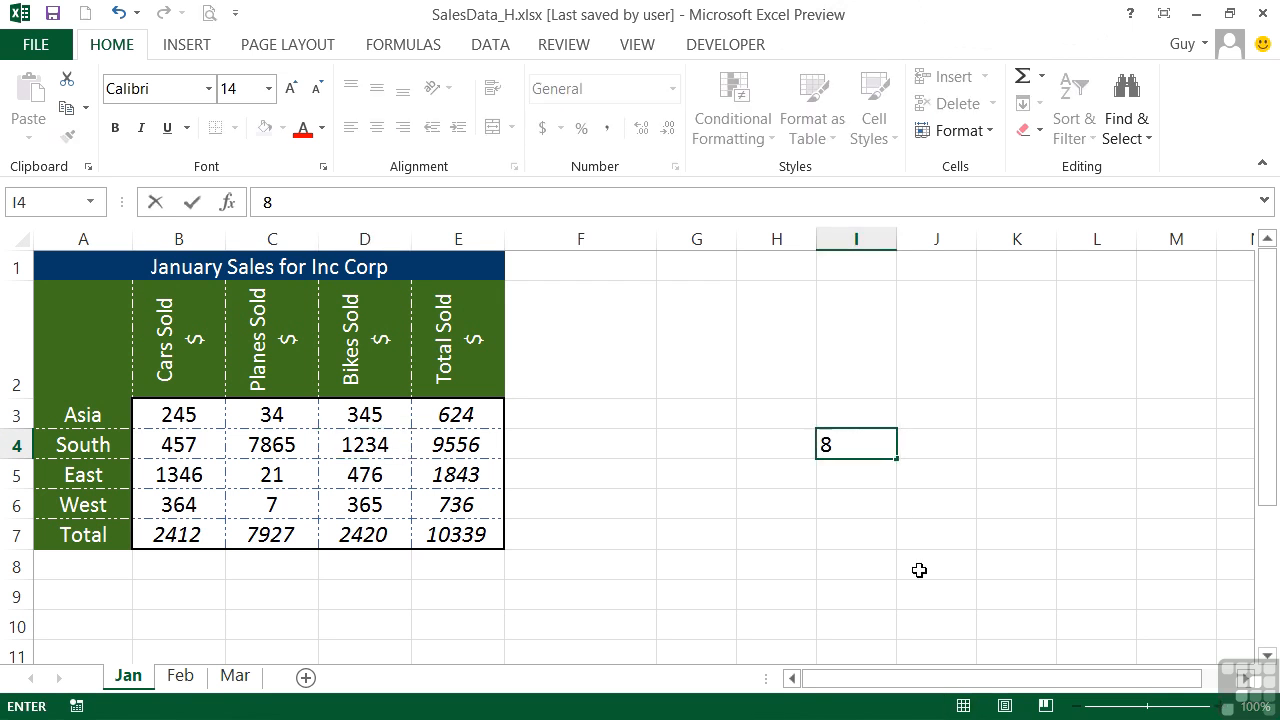
{"action": "type", "text": "/2/1966"}
{"action": "key", "text": "Tab"}
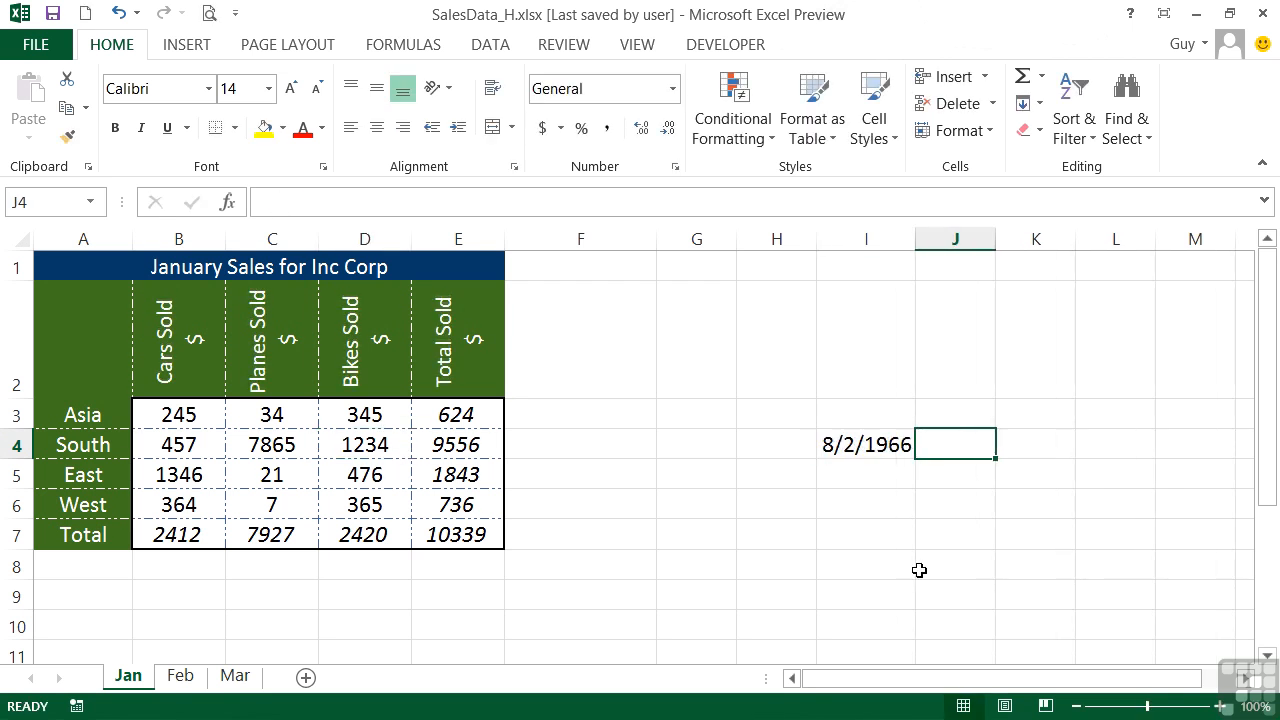
Clear the date's contents from cell I4 and enter the number 7653 there.
{"action": "key", "text": "Left"}
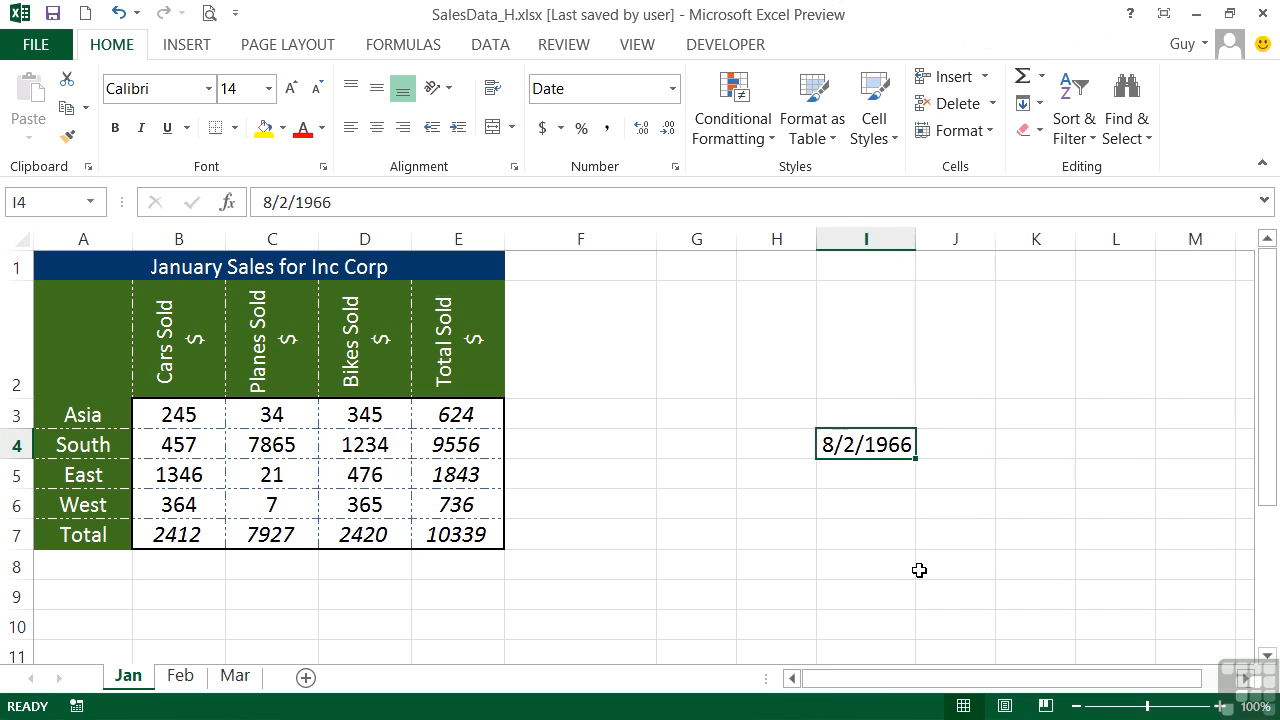
{"action": "key", "text": "Delete"}
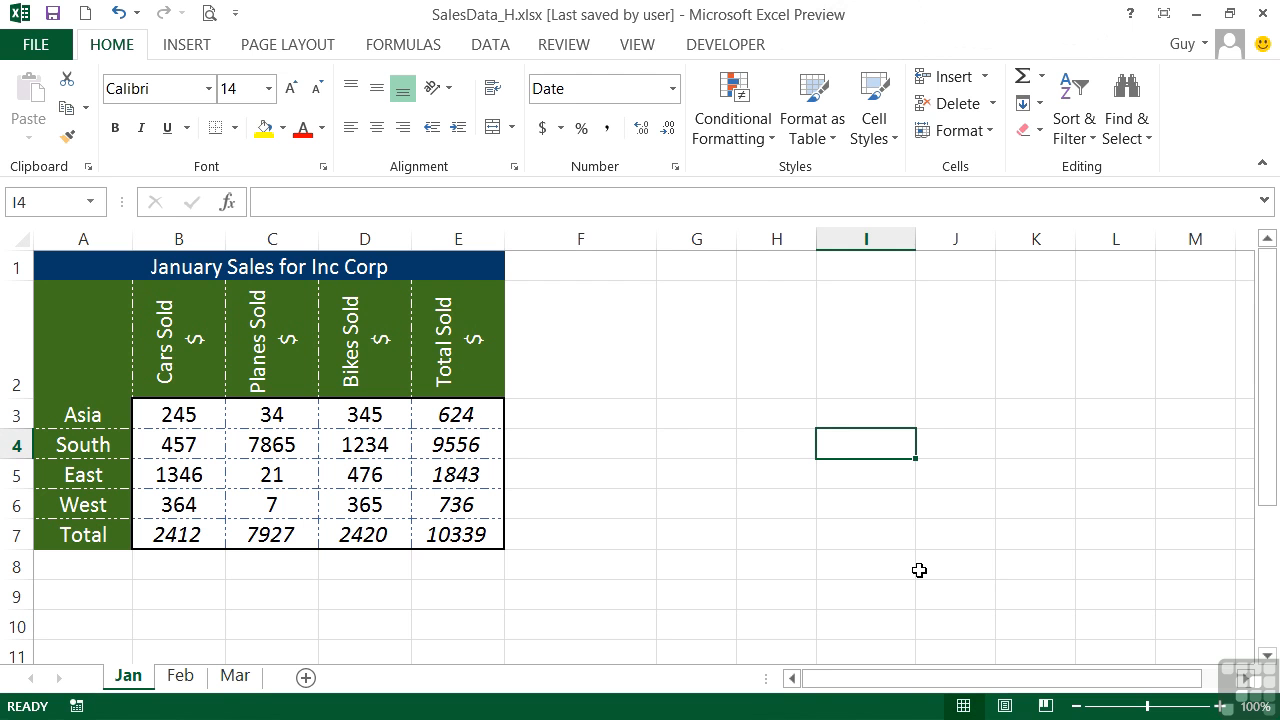
{"action": "type", "text": "7653"}
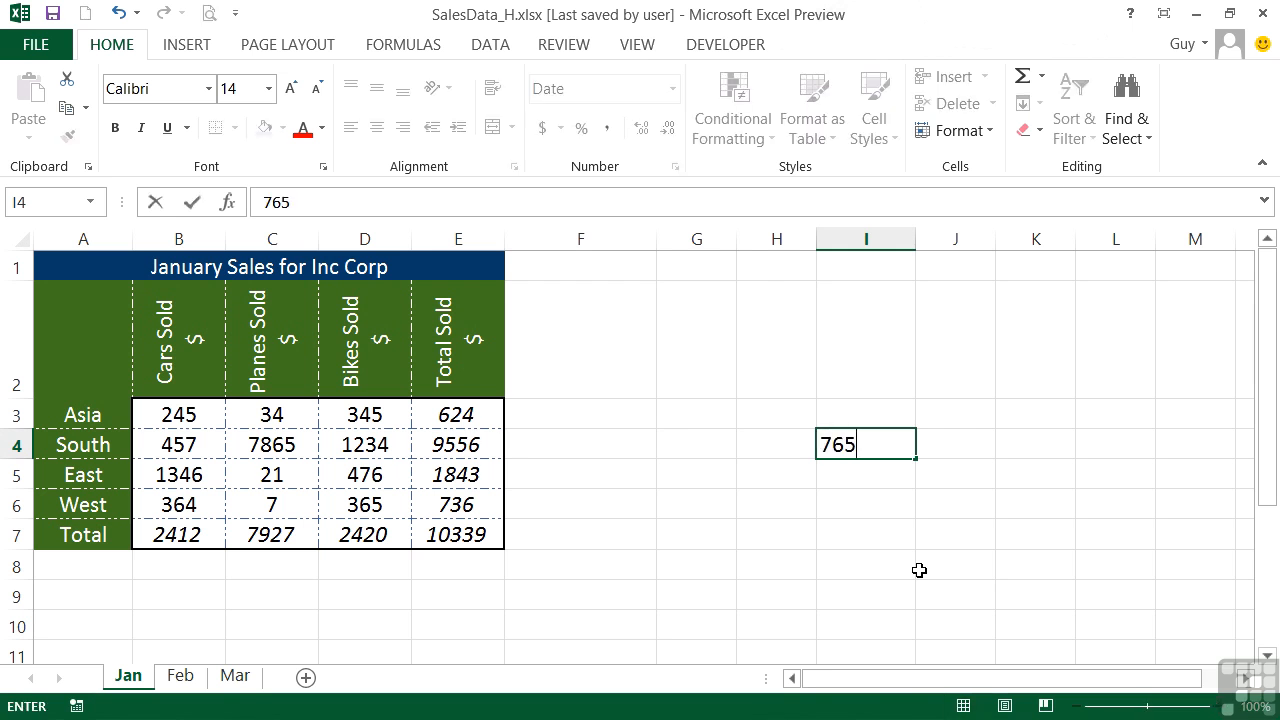
{"action": "key", "text": "Return"}
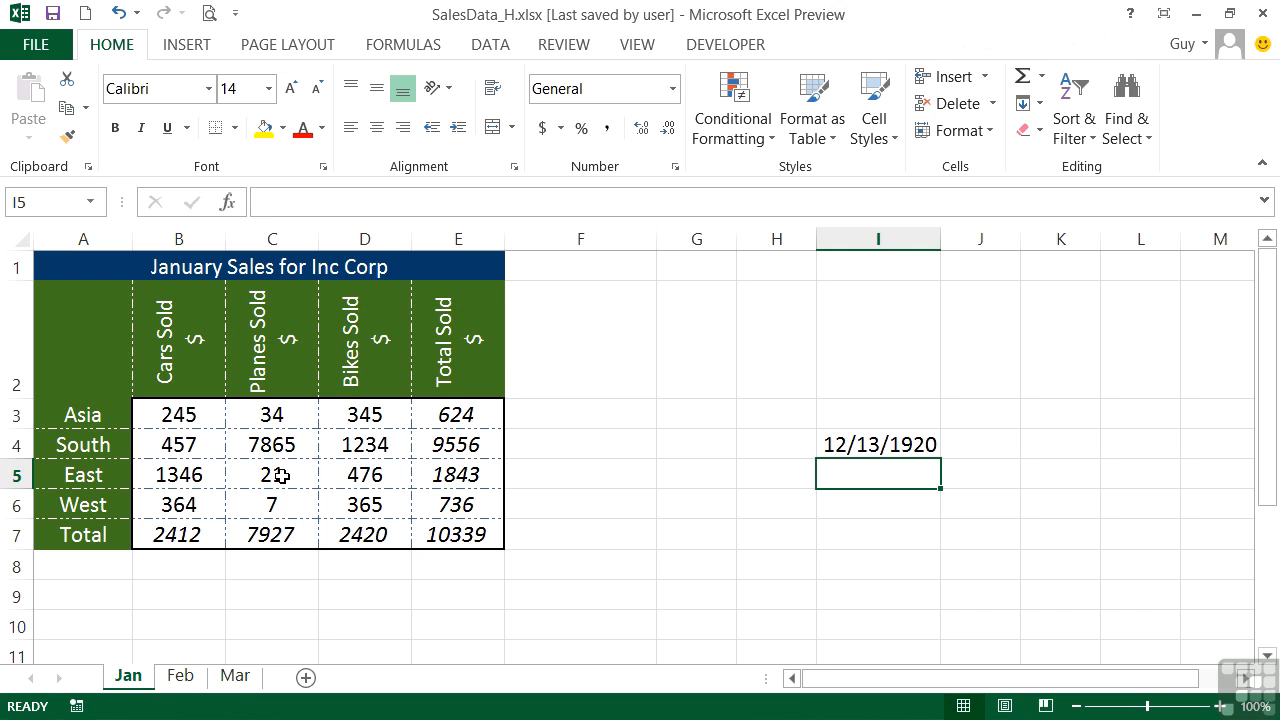
Delete cell I4 itself from the sheet, shifting the cells below it up.
{"action": "left_click", "coordinate": [886, 447]}
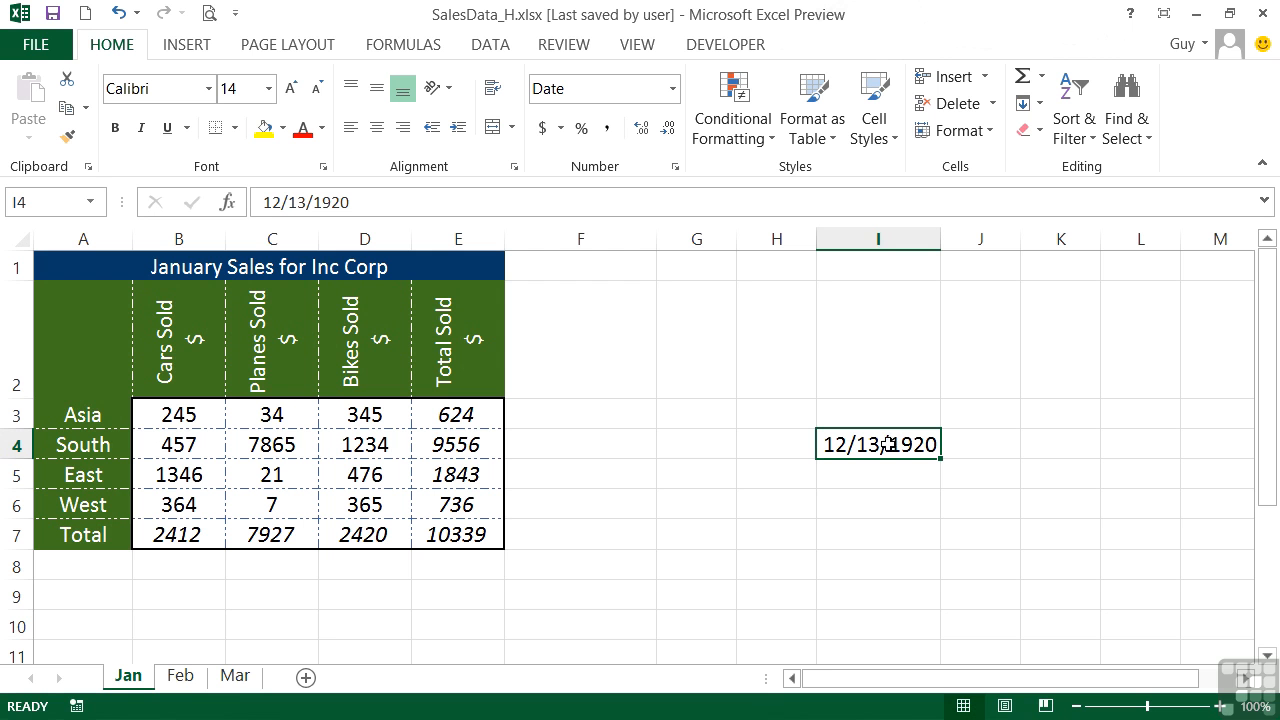
{"action": "left_click", "coordinate": [993, 106]}
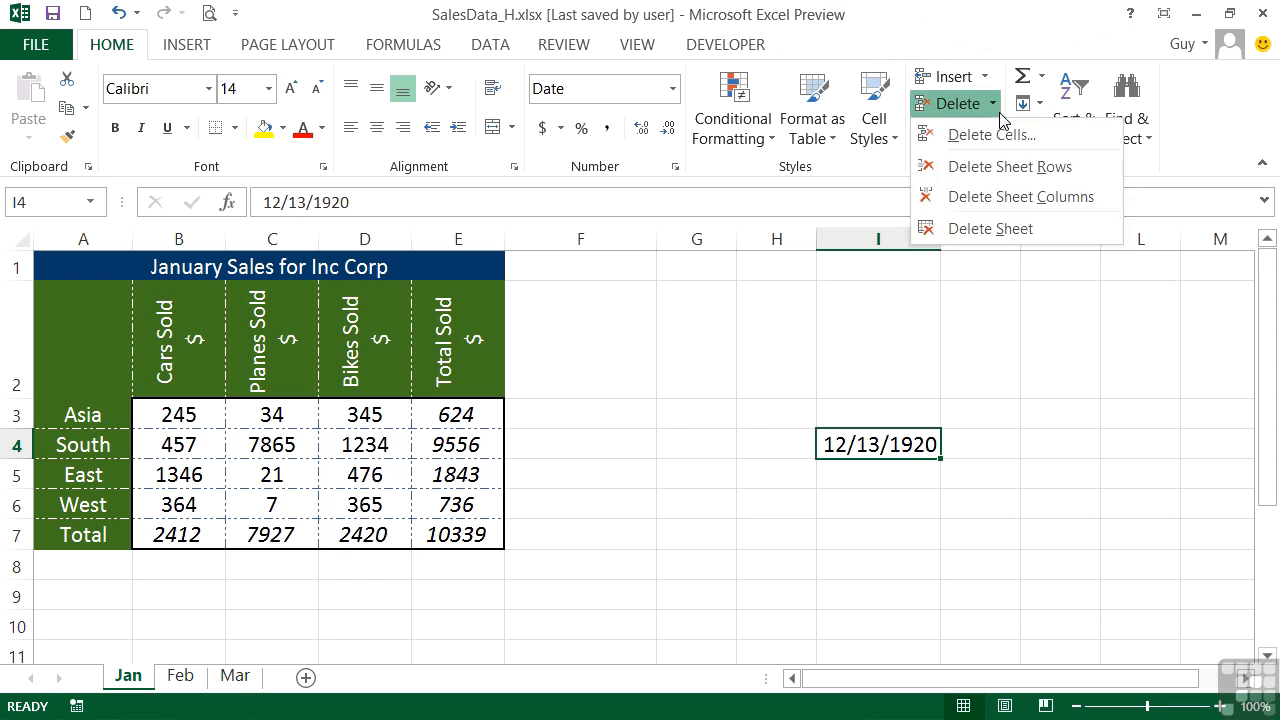
{"action": "left_click", "coordinate": [1003, 139]}
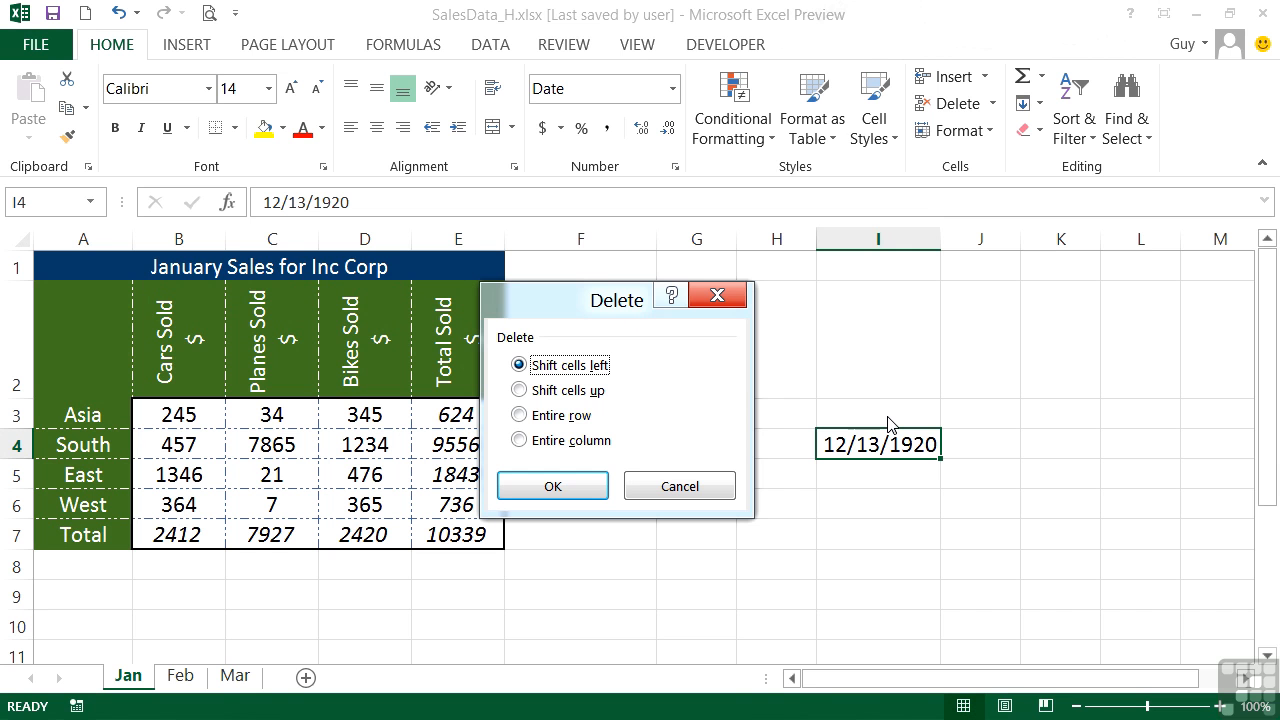
{"action": "left_click", "coordinate": [552, 392]}
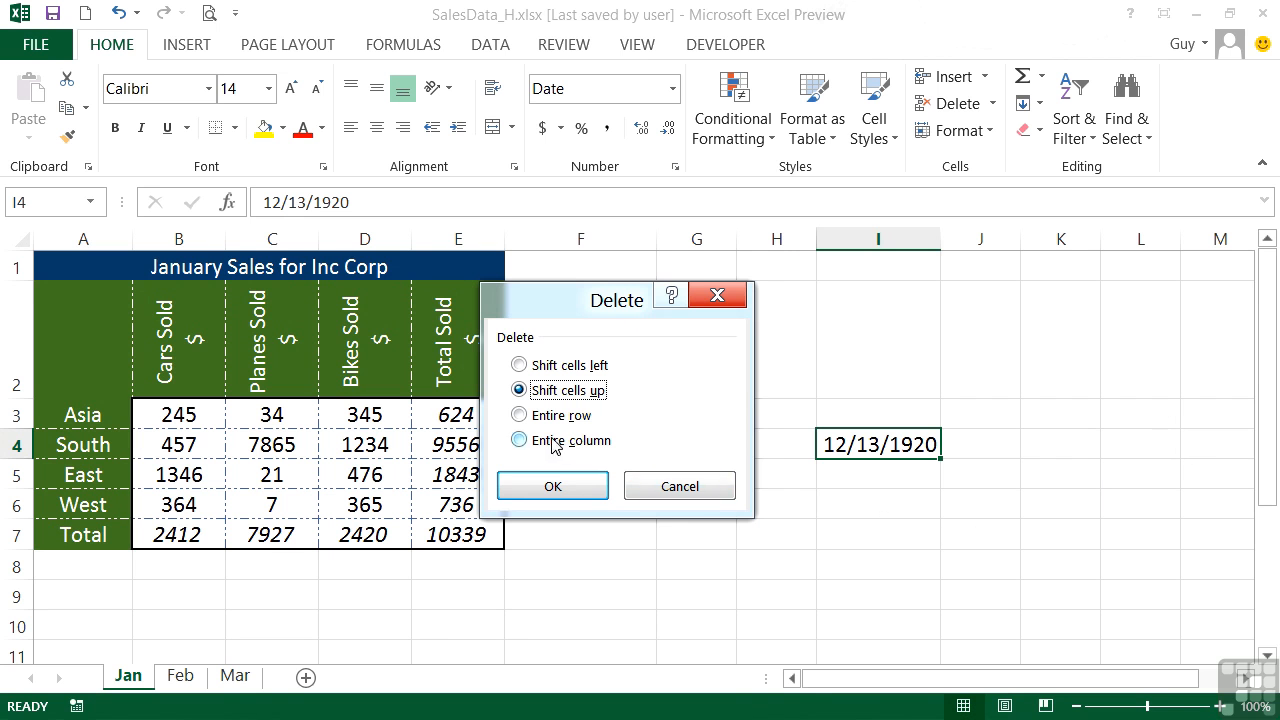
{"action": "left_click", "coordinate": [558, 487]}
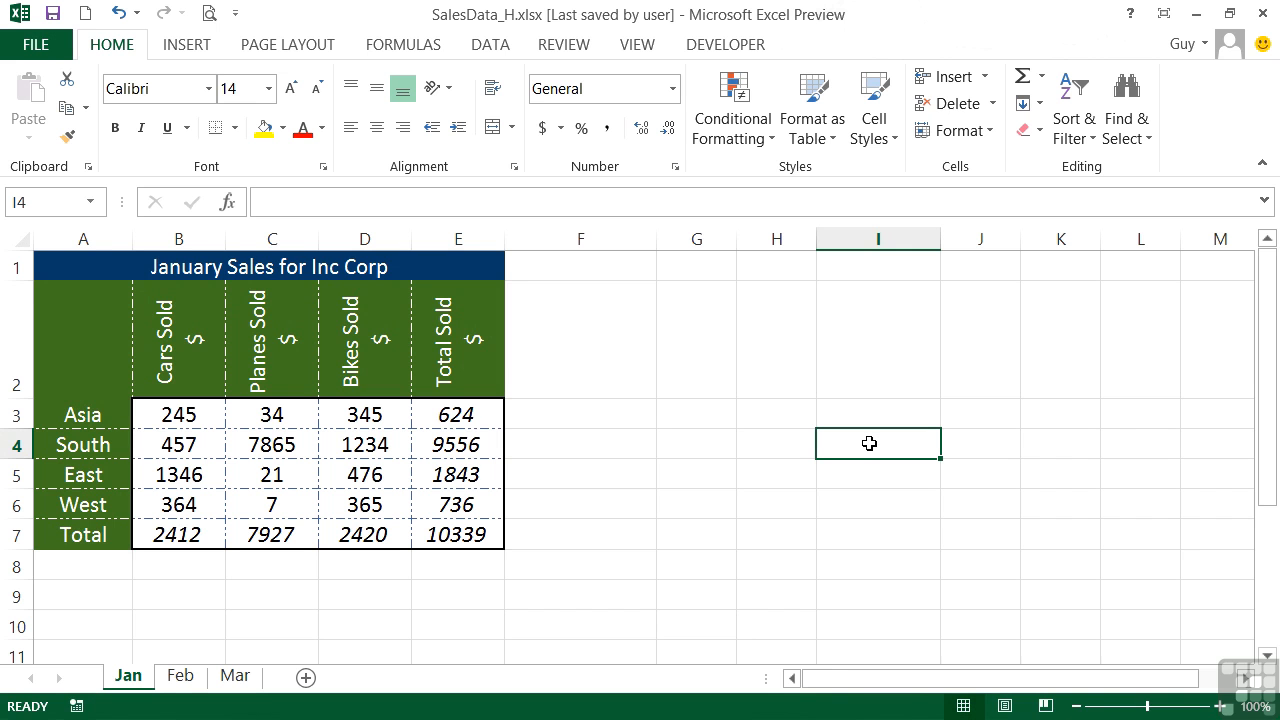
Enter 7358 in cell I4 and clear that entry again.
{"action": "type", "text": "7358"}
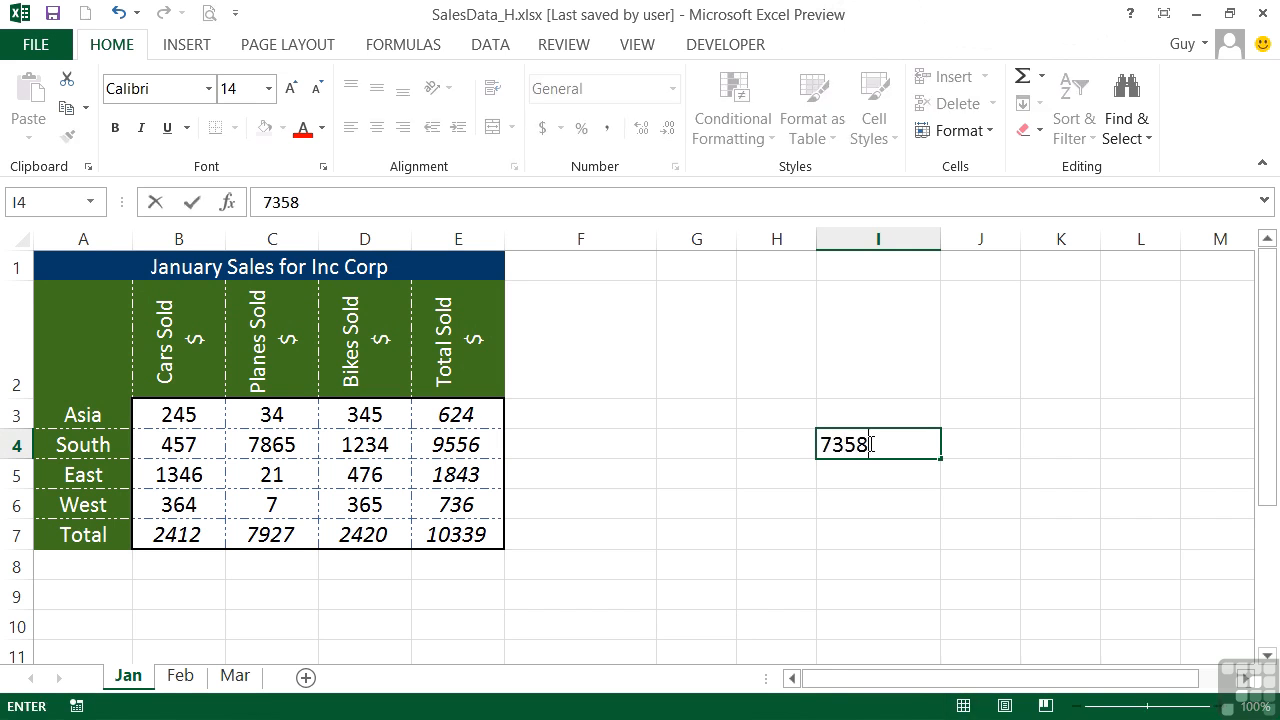
{"action": "key", "text": "Return"}
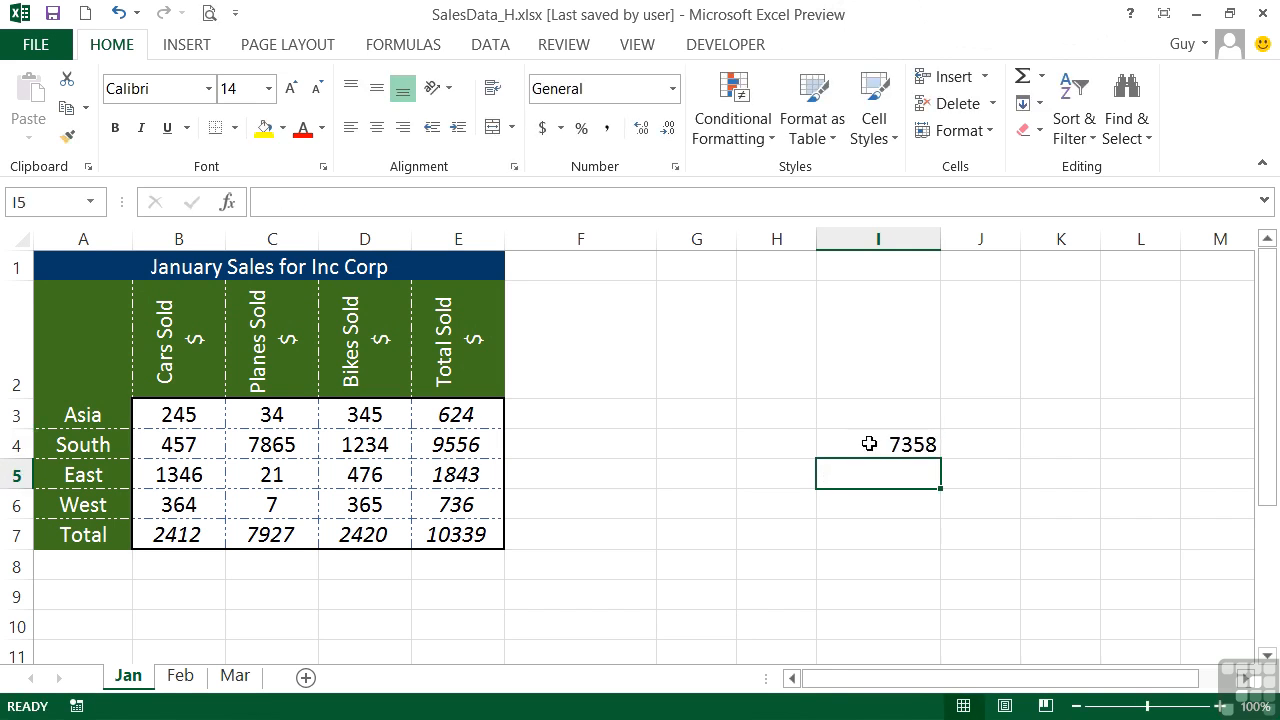
{"action": "left_click", "coordinate": [869, 443]}
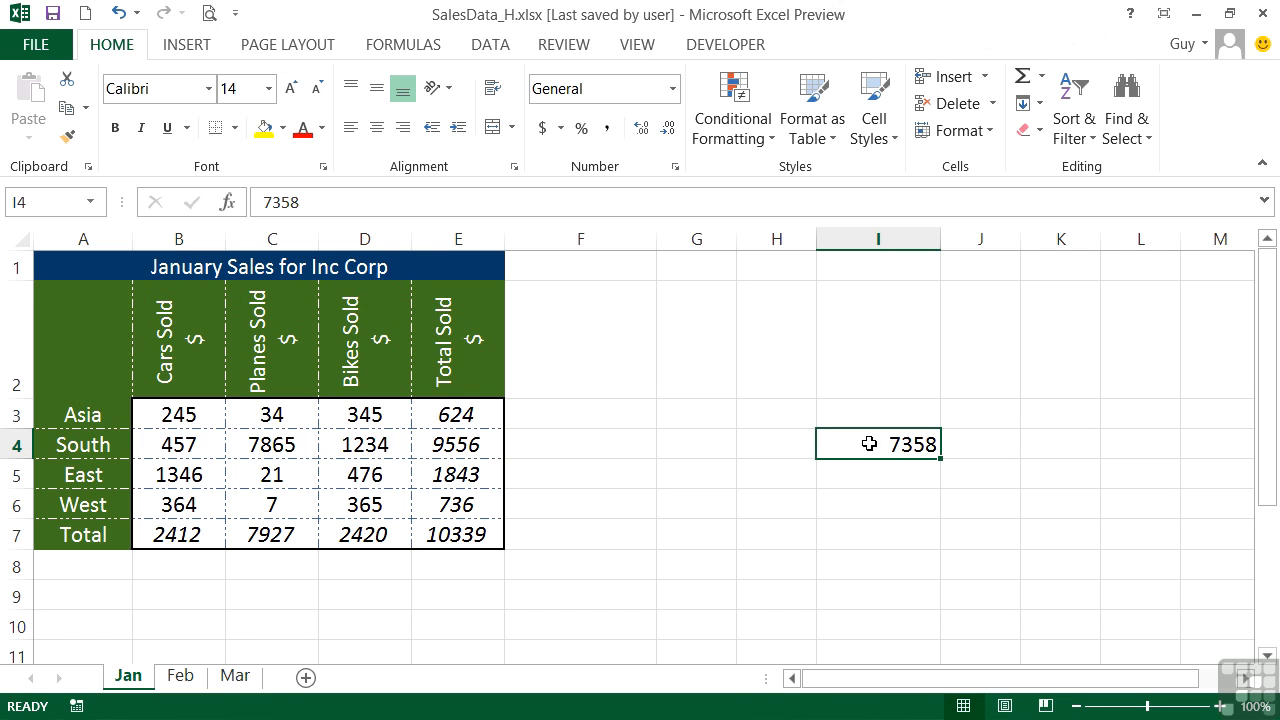
{"action": "key", "text": "Delete"}
Enter the date 8/2/66 in cell I4.
{"action": "left_click", "coordinate": [838, 476]}
{"action": "left_click", "coordinate": [849, 440]}
{"action": "type", "text": "8/"}
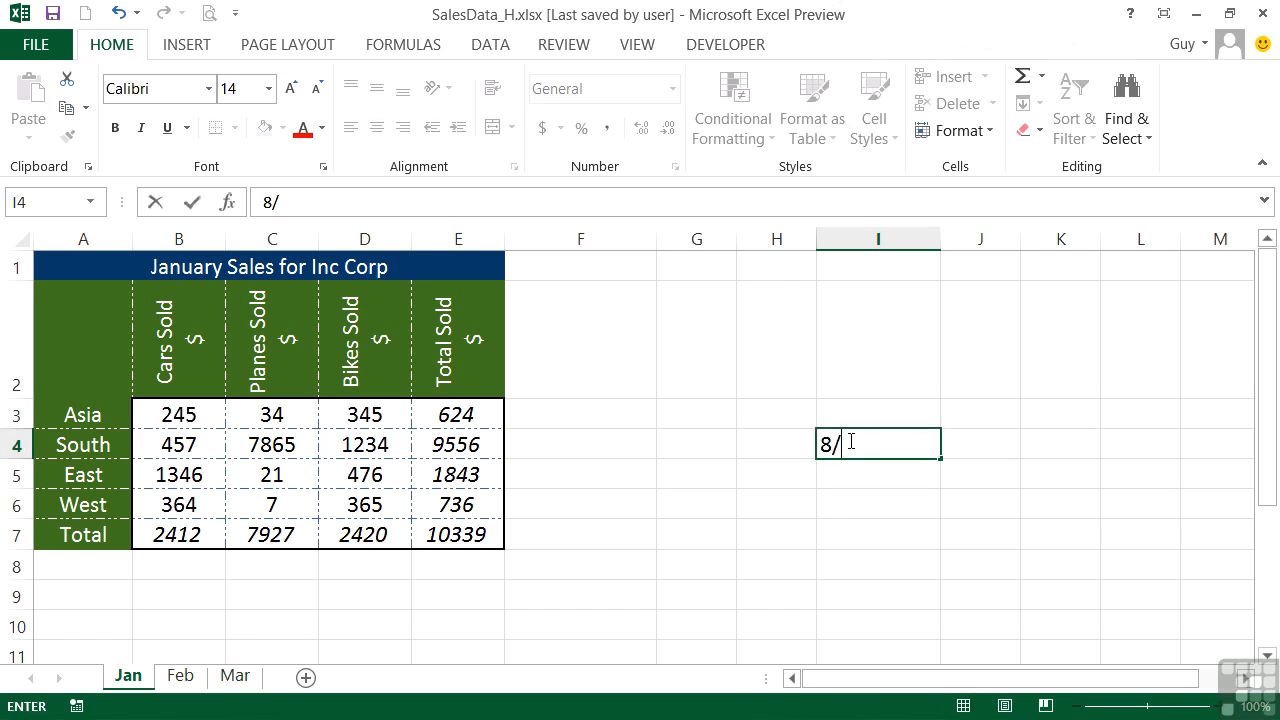
{"action": "type", "text": "2/66"}
{"action": "key", "text": "Return"}
Clear the date from cell I4 and enter 4632 in its place.
{"action": "left_click", "coordinate": [849, 440]}
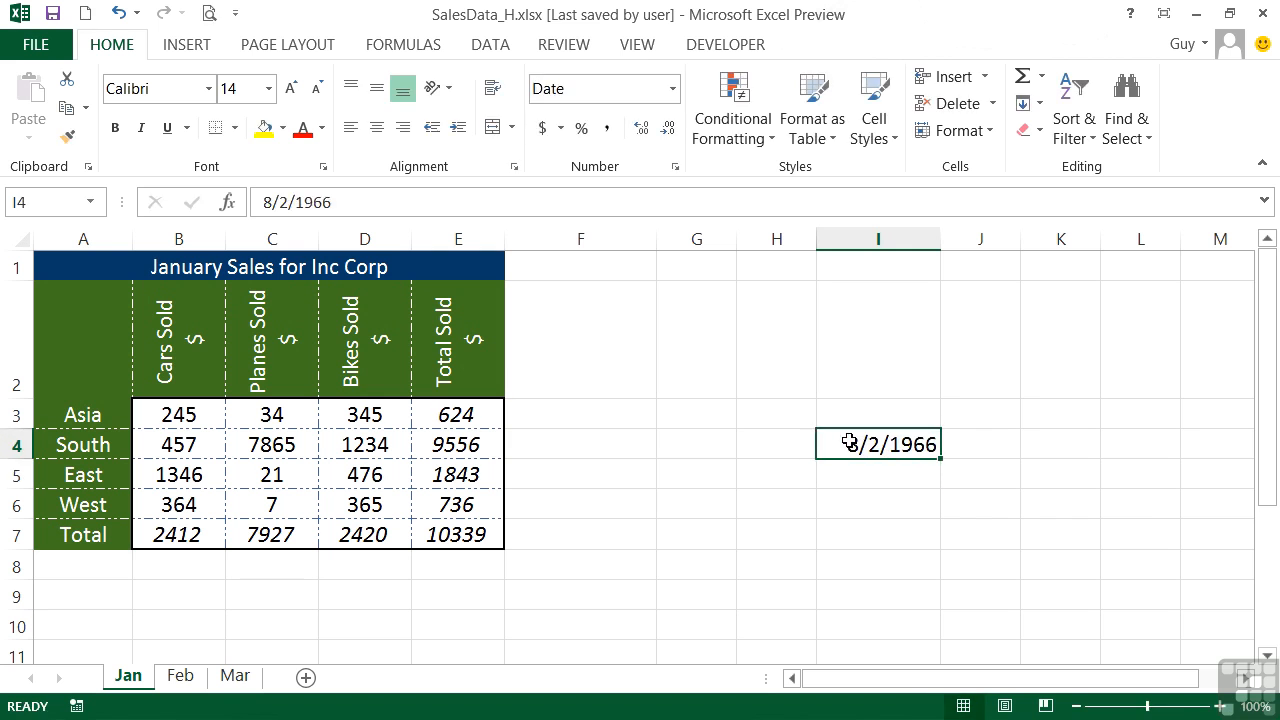
{"action": "key", "text": "Delete"}
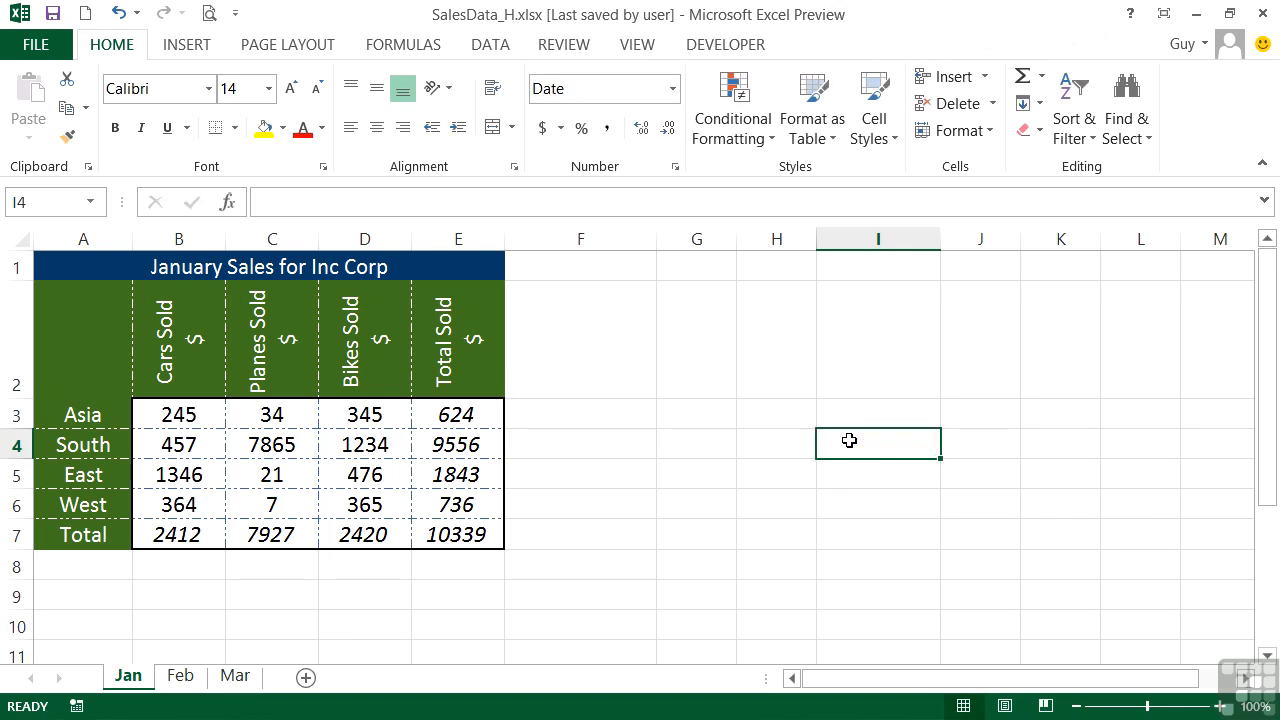
{"action": "type", "text": "4632"}
{"action": "key", "text": "Return"}
Try the General number format on cell I4 and undo the format change.
{"action": "left_click", "coordinate": [849, 441]}
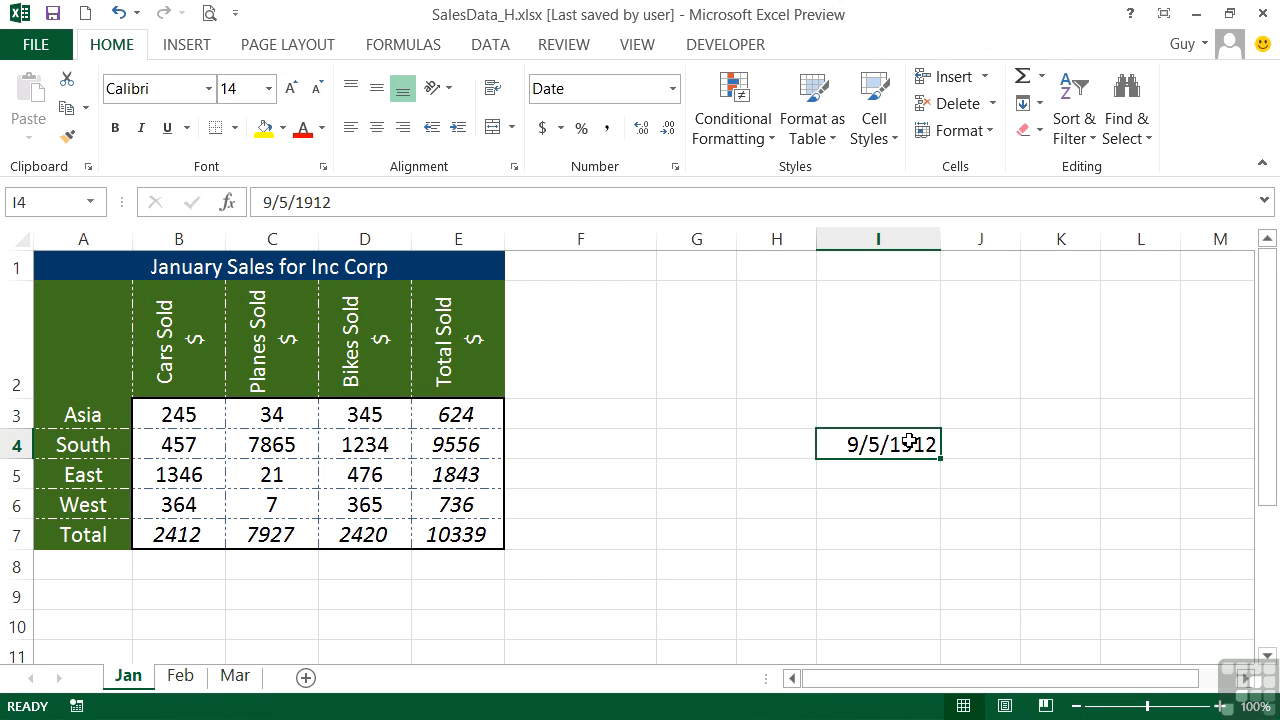
{"action": "left_click", "coordinate": [674, 90]}
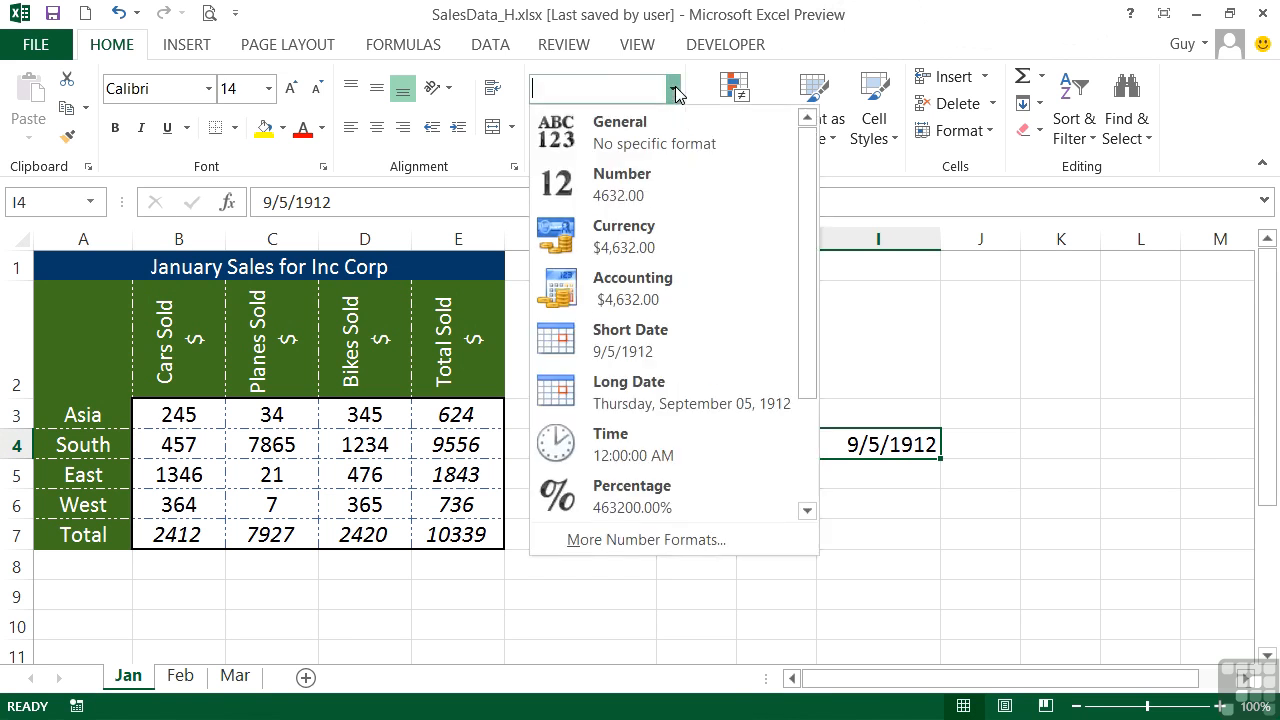
{"action": "left_click", "coordinate": [646, 130]}
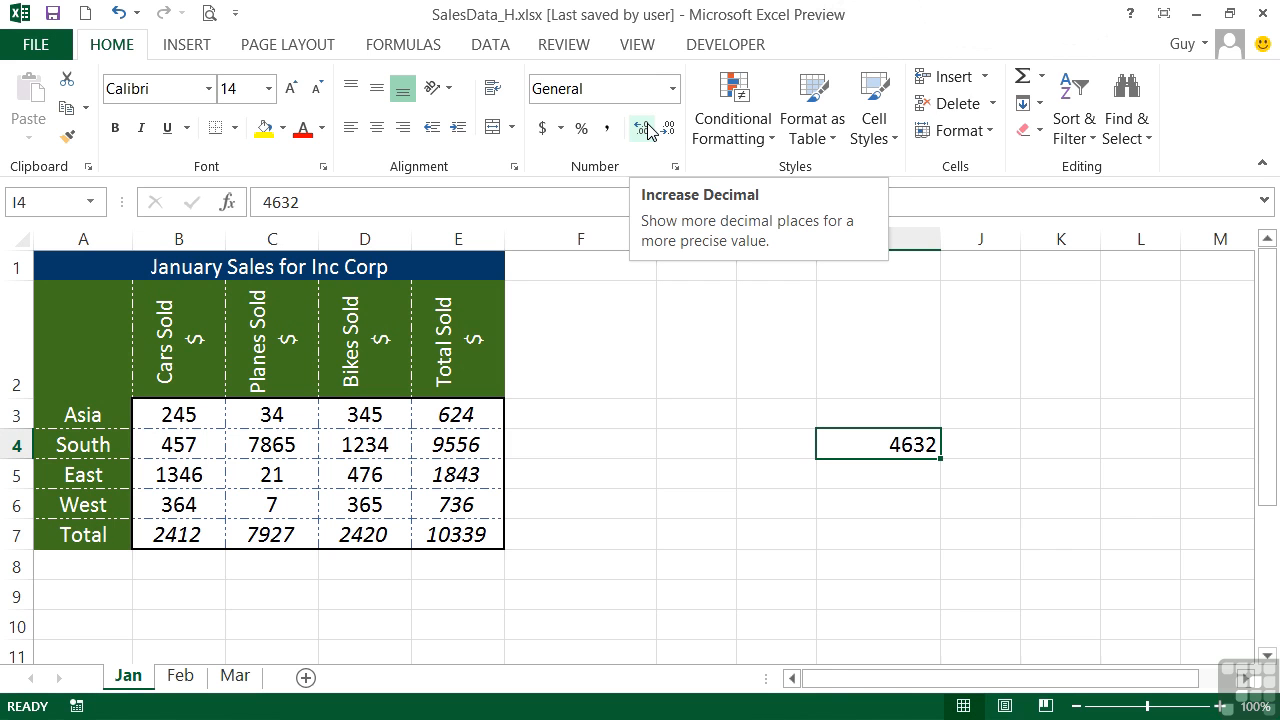
{"action": "left_click", "coordinate": [119, 14]}
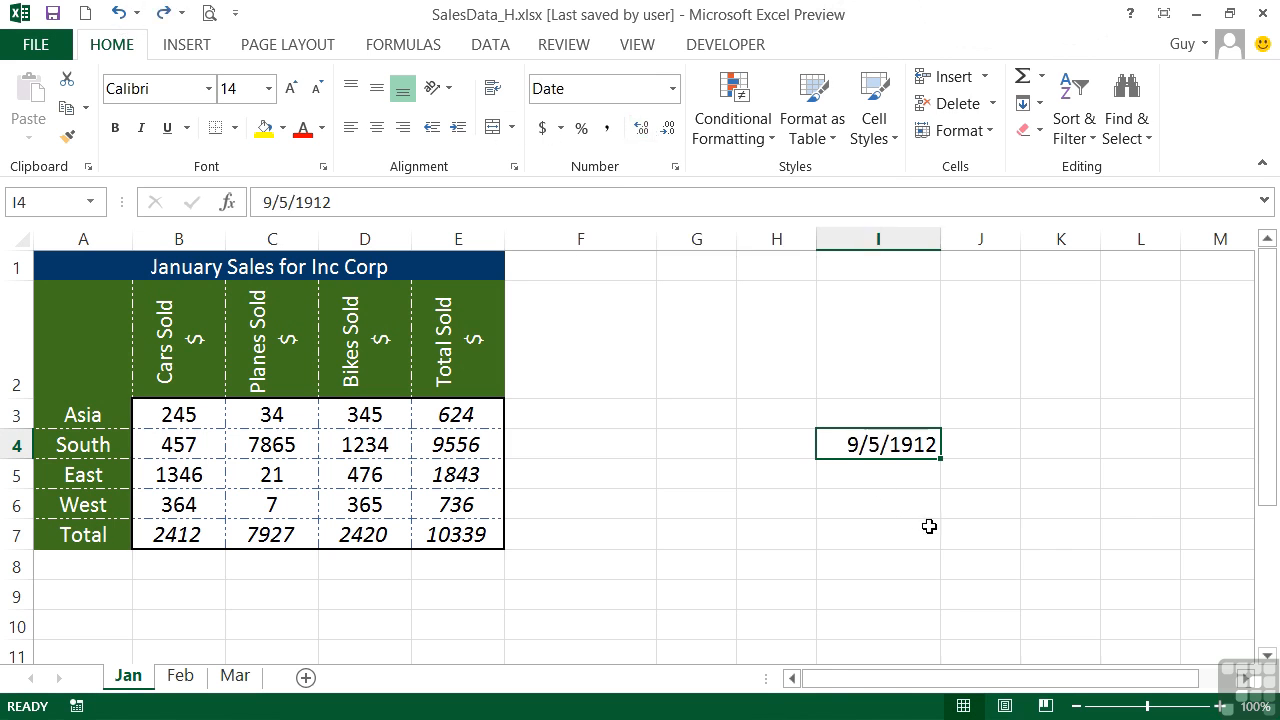
Try the Normal cell style on cell I4 and undo the style change.
{"action": "left_click", "coordinate": [874, 128]}
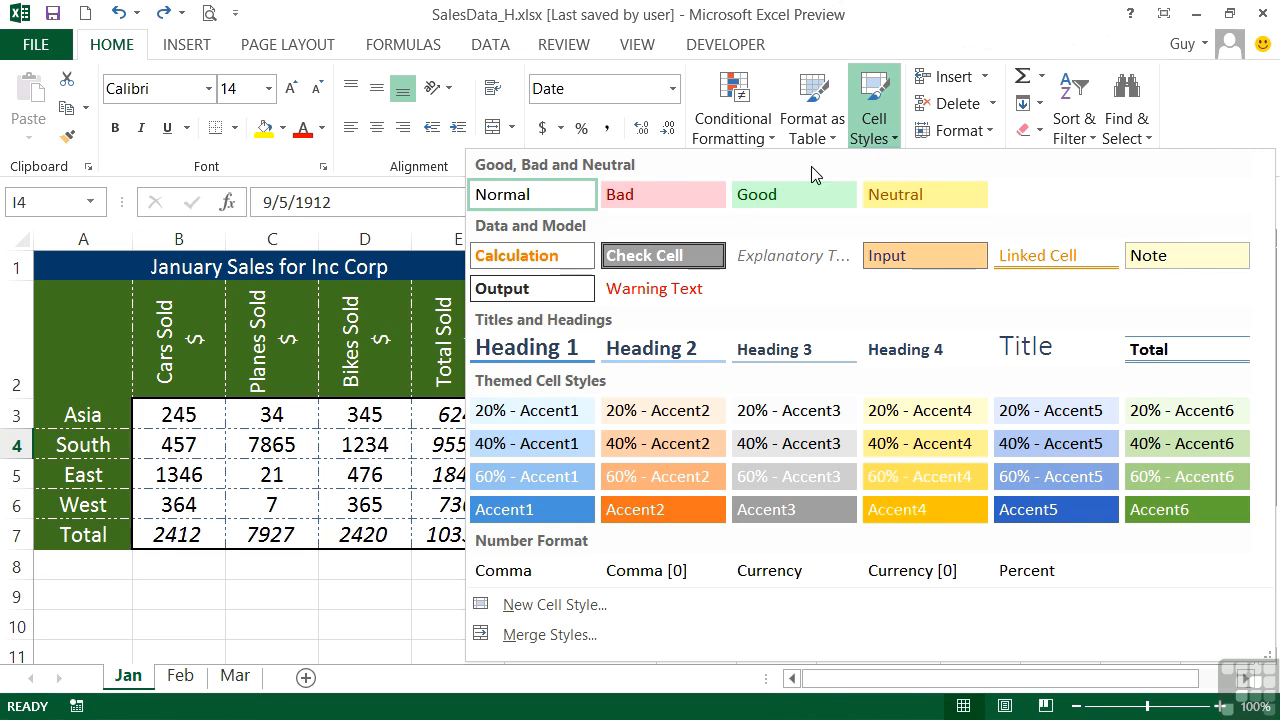
{"action": "left_click", "coordinate": [518, 200]}
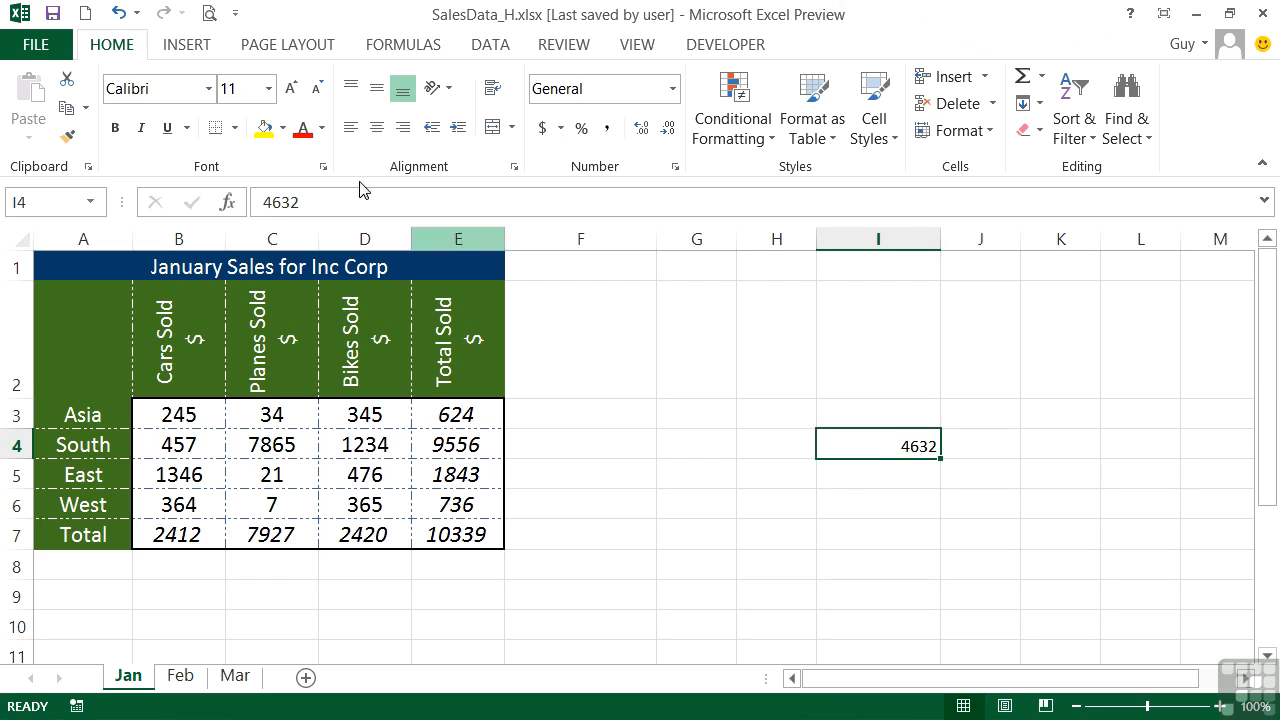
{"action": "left_click", "coordinate": [116, 13]}
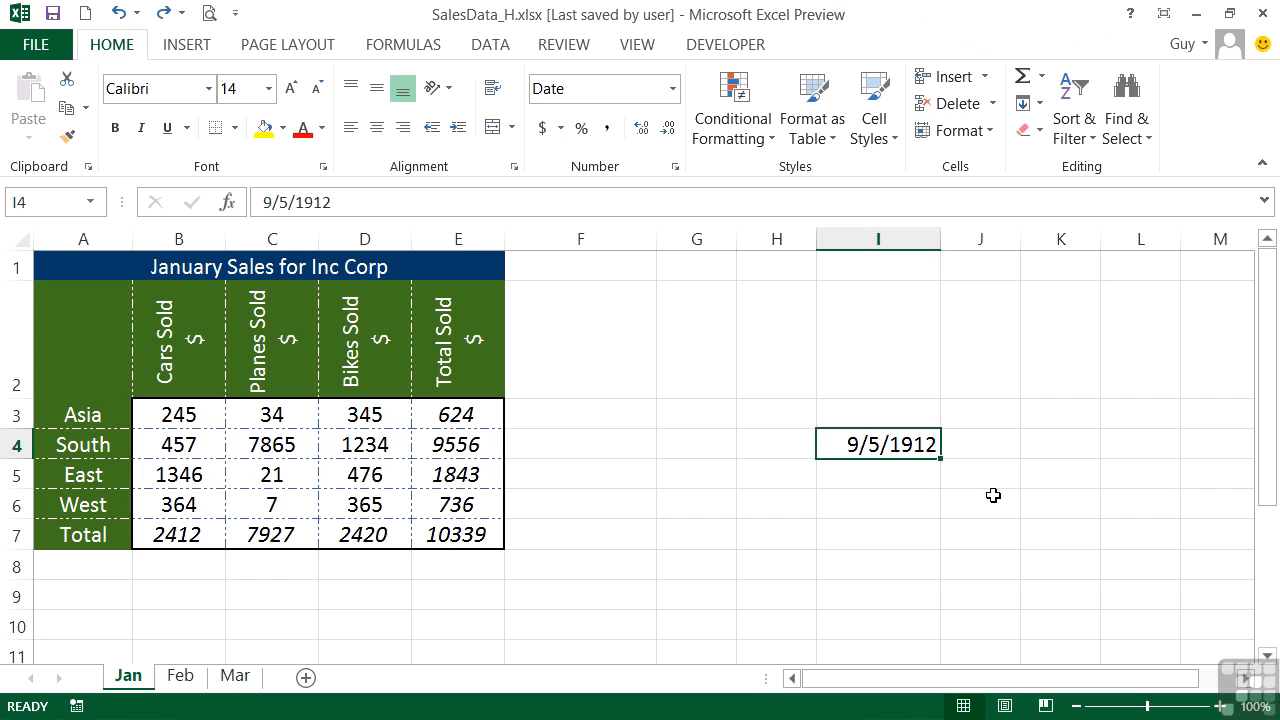
Copy the formatting of the unused cell L6 onto cell I4 with Format Painter.
{"action": "left_click", "coordinate": [1127, 497]}
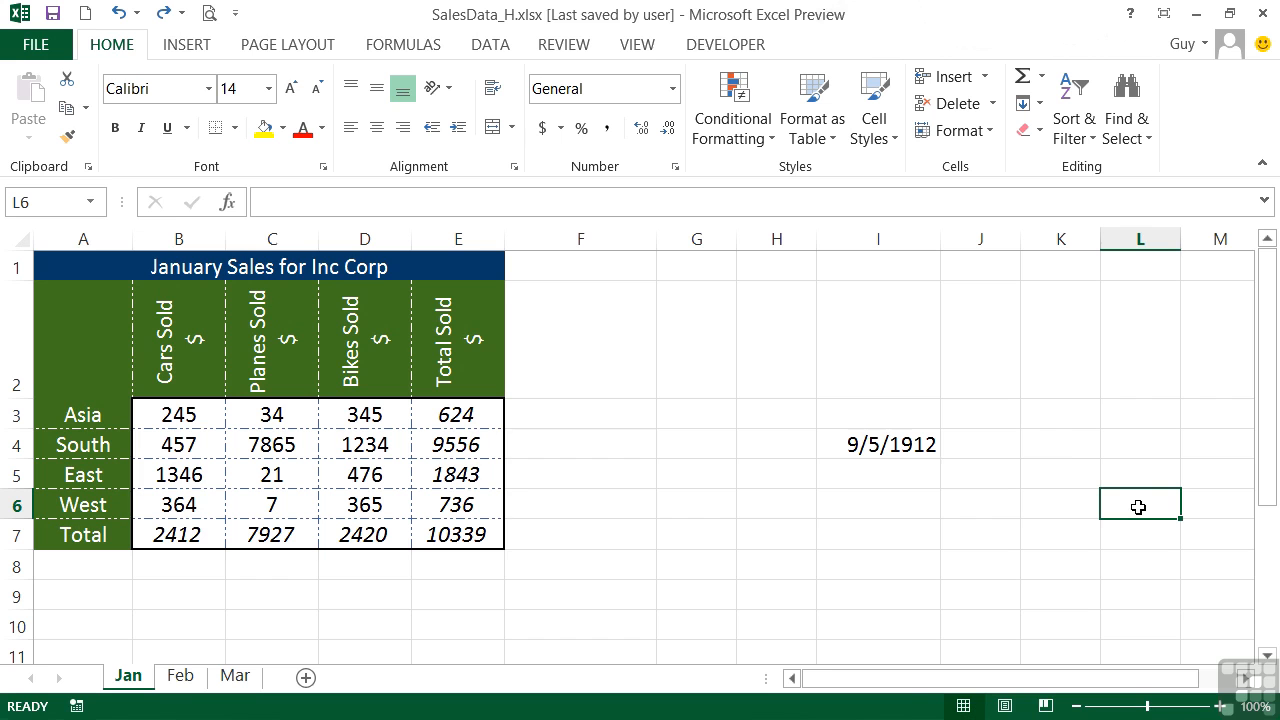
{"action": "left_click", "coordinate": [68, 140]}
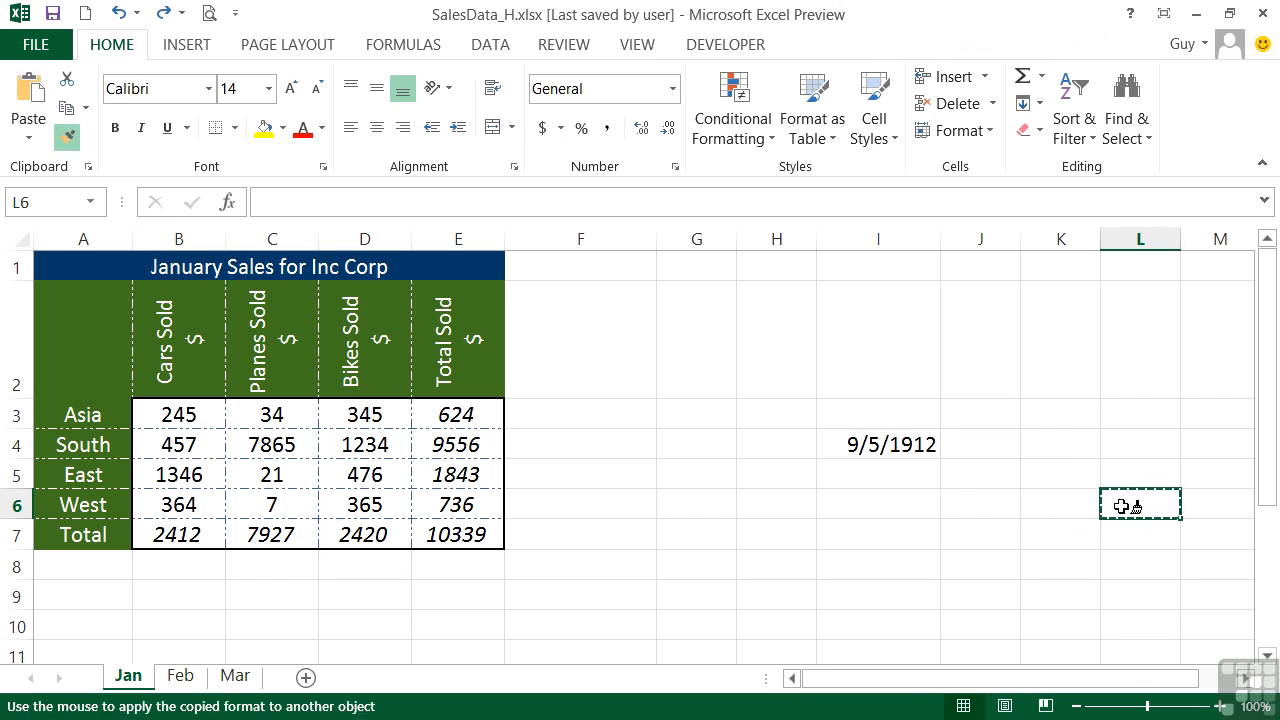
{"action": "left_click", "coordinate": [885, 444]}
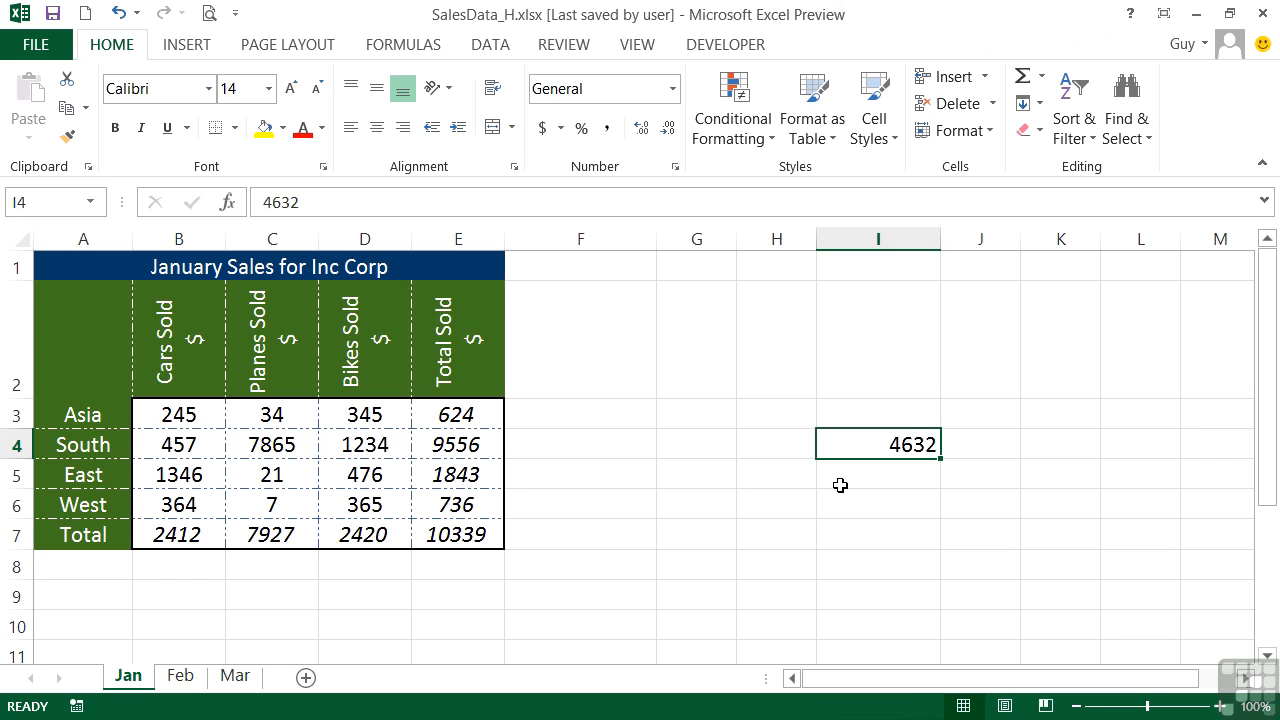
Apply the Normal cell style to the Total Sold $ heading in cell E2.
{"action": "left_click", "coordinate": [445, 365]}
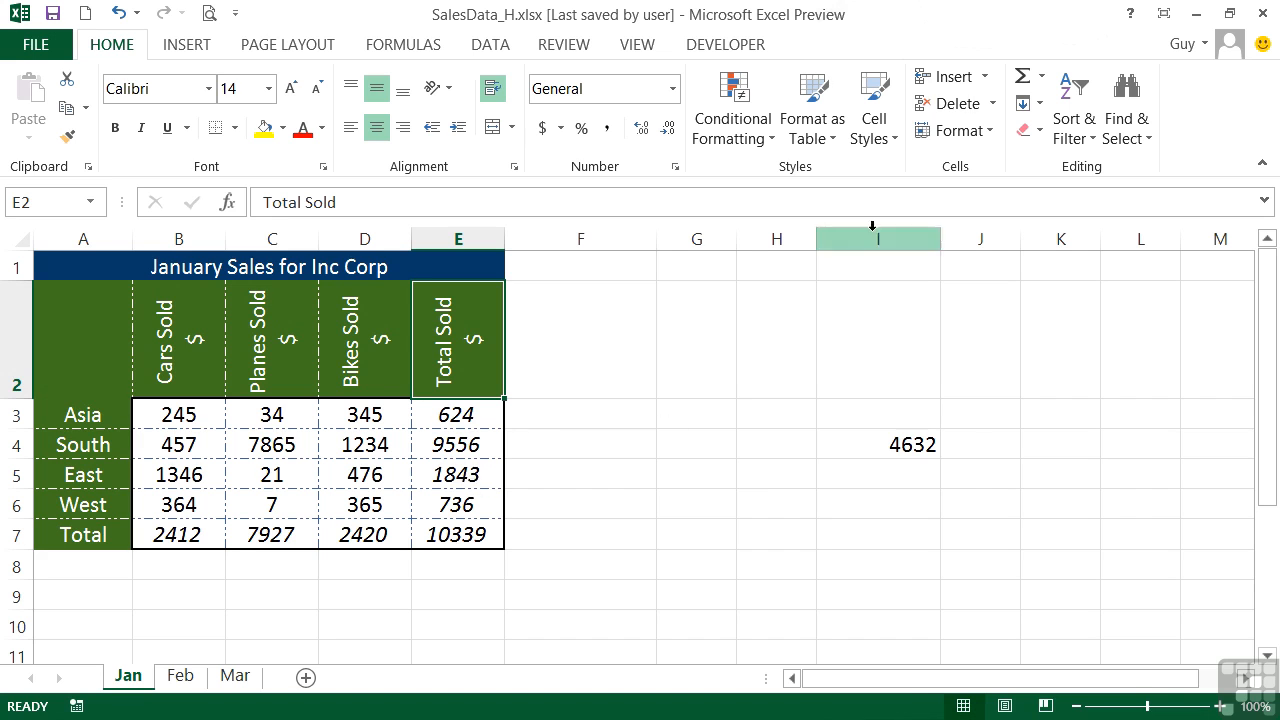
{"action": "left_click", "coordinate": [888, 138]}
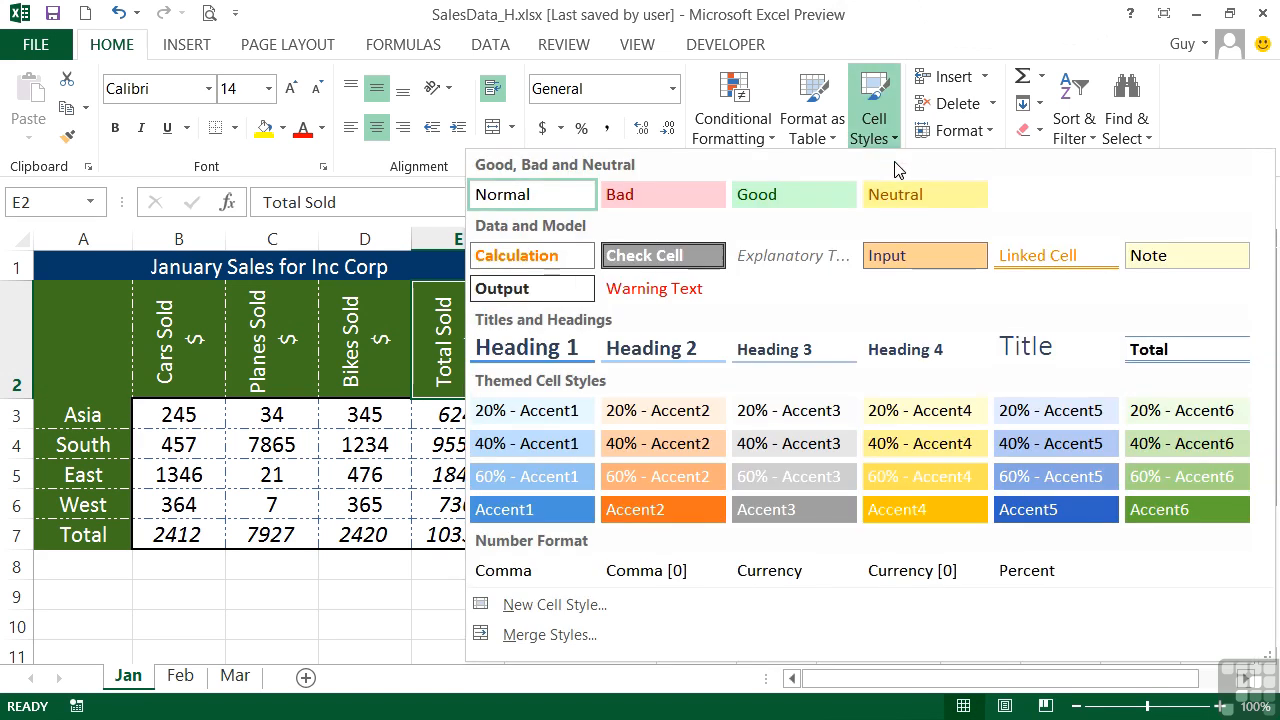
{"action": "left_click", "coordinate": [521, 205]}
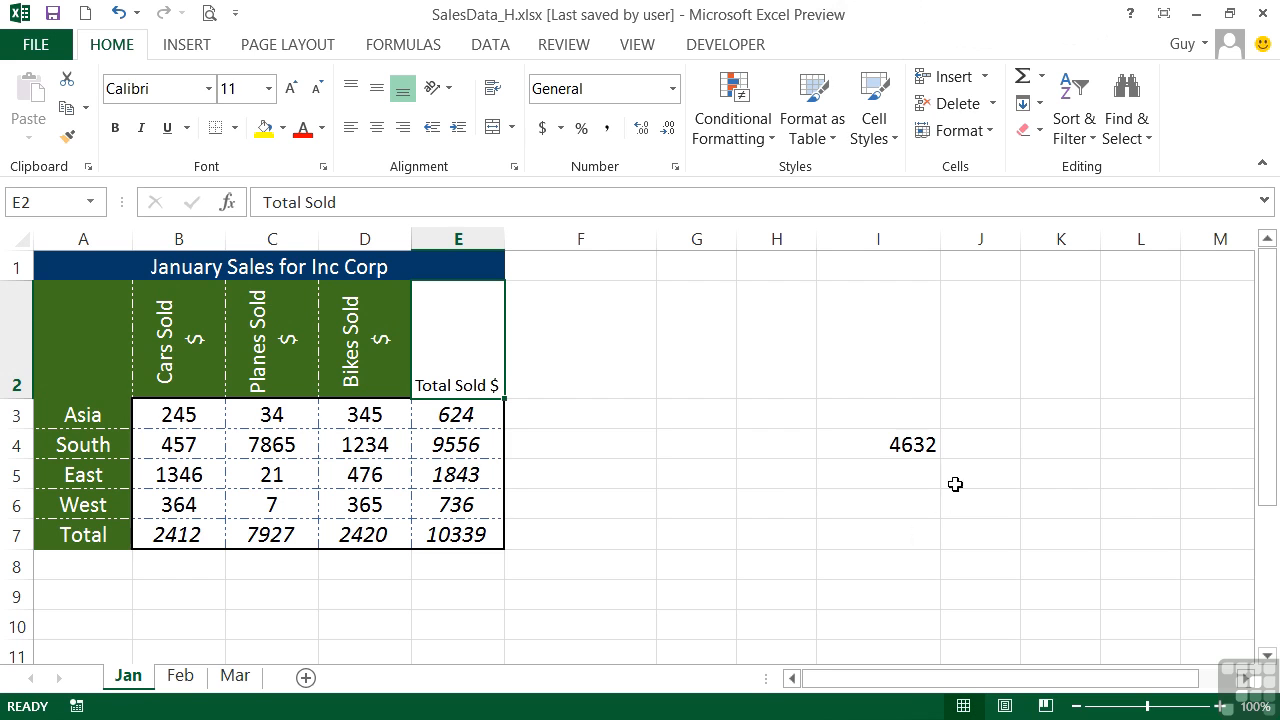
Apply the Normal cell style to cell I4 and compare its font size with blank cell K4.
{"action": "left_click", "coordinate": [918, 449]}
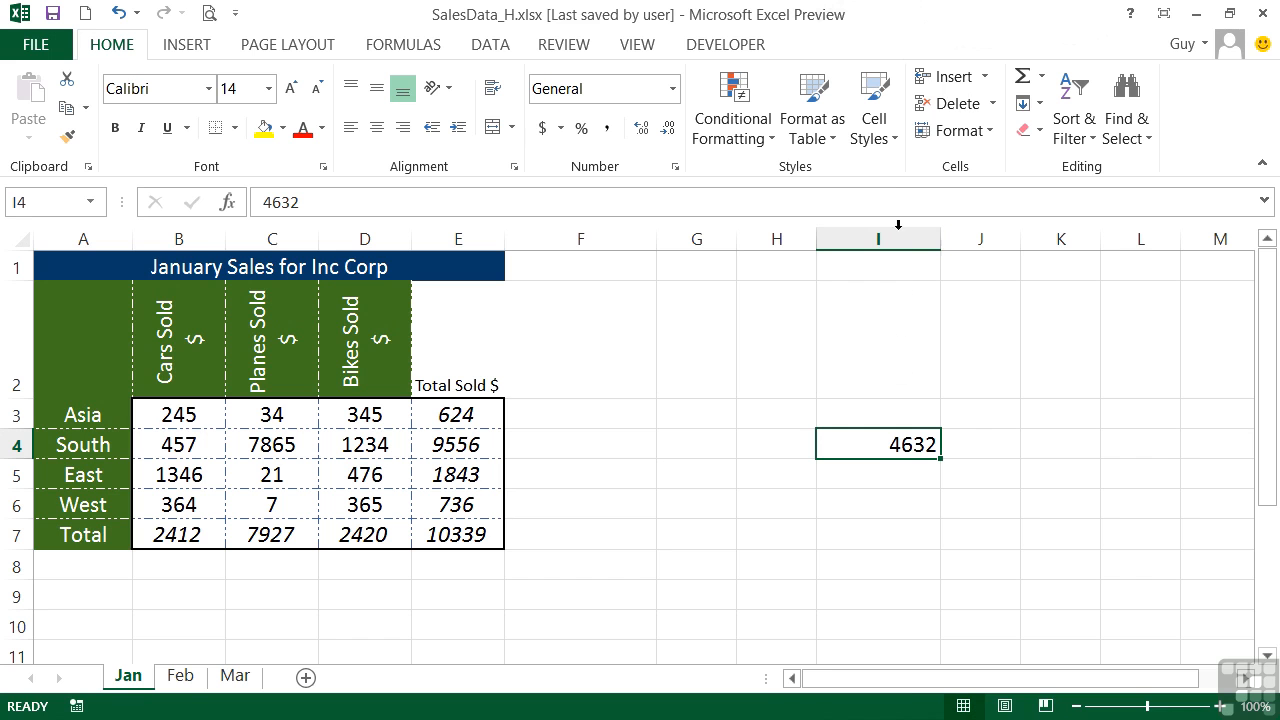
{"action": "left_click", "coordinate": [894, 148]}
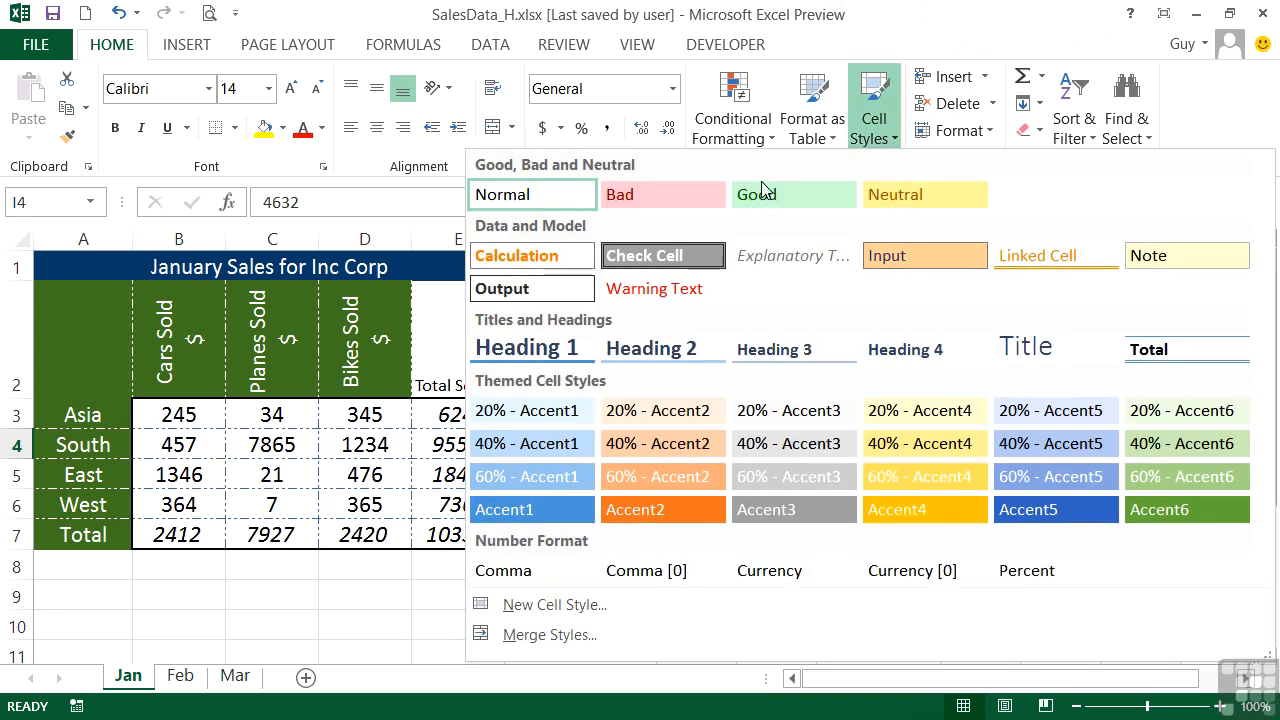
{"action": "left_click", "coordinate": [557, 203]}
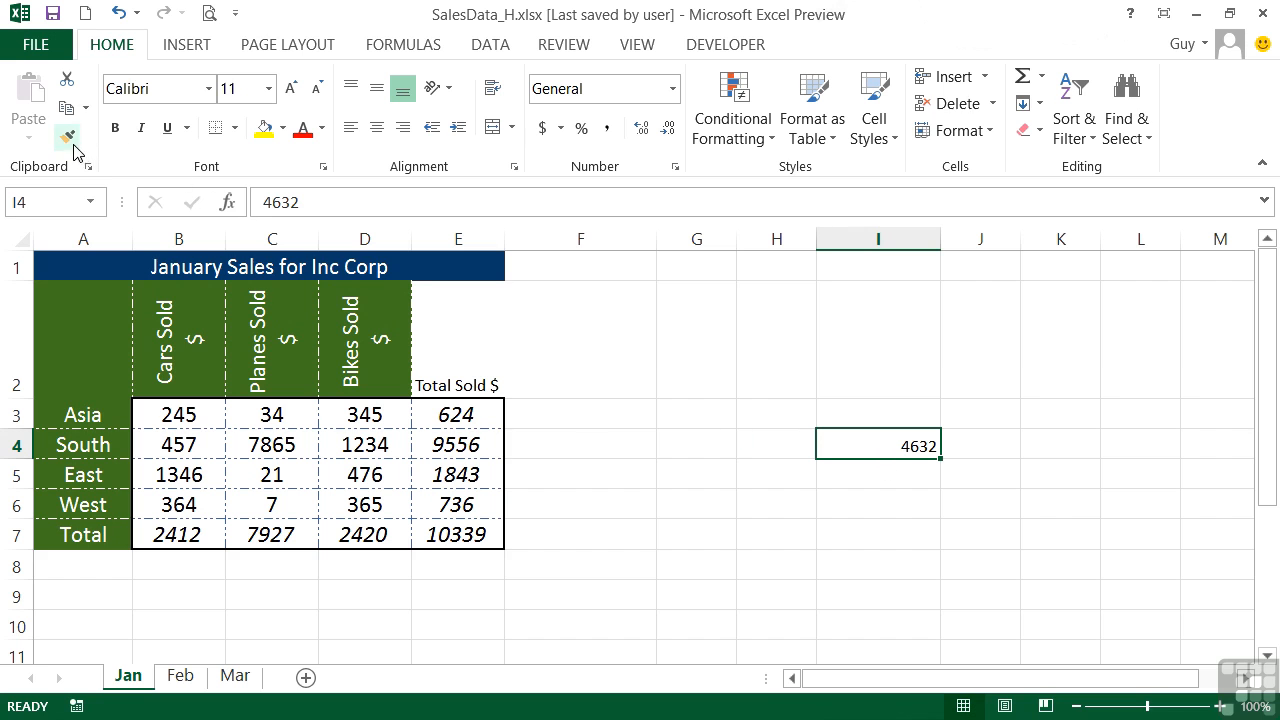
{"action": "left_click", "coordinate": [1088, 447]}
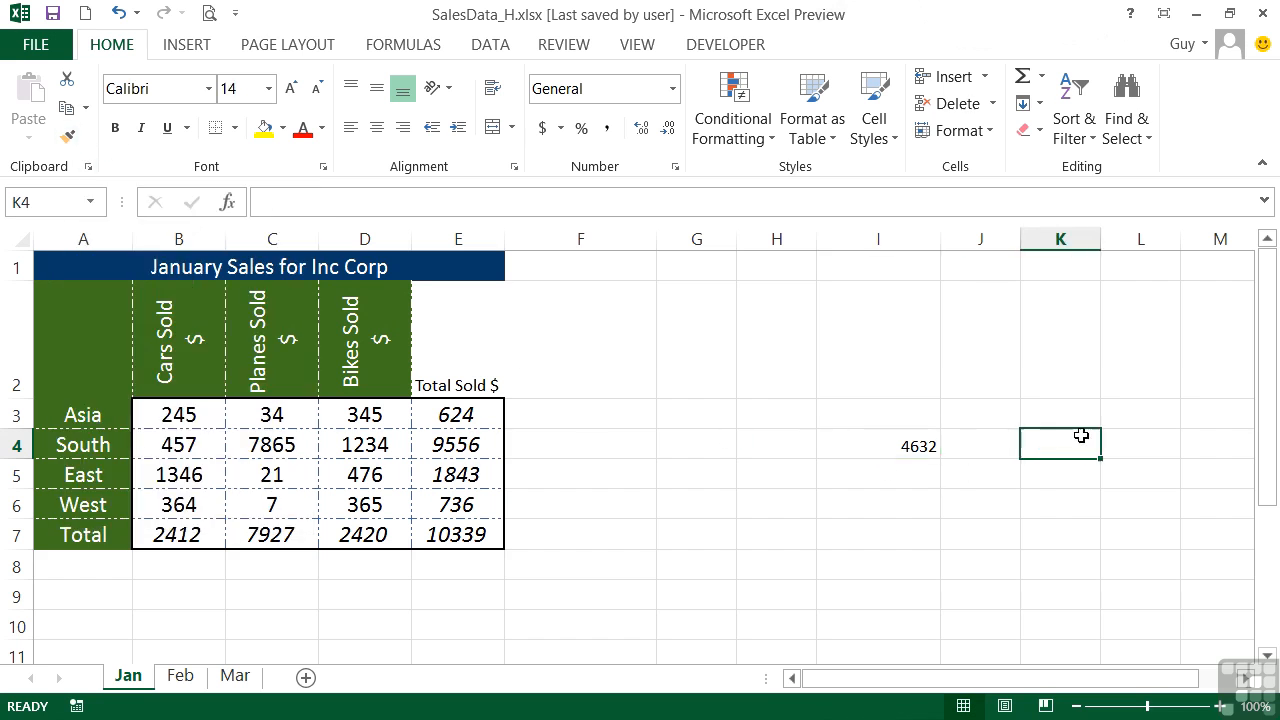
{"action": "left_click", "coordinate": [900, 439]}
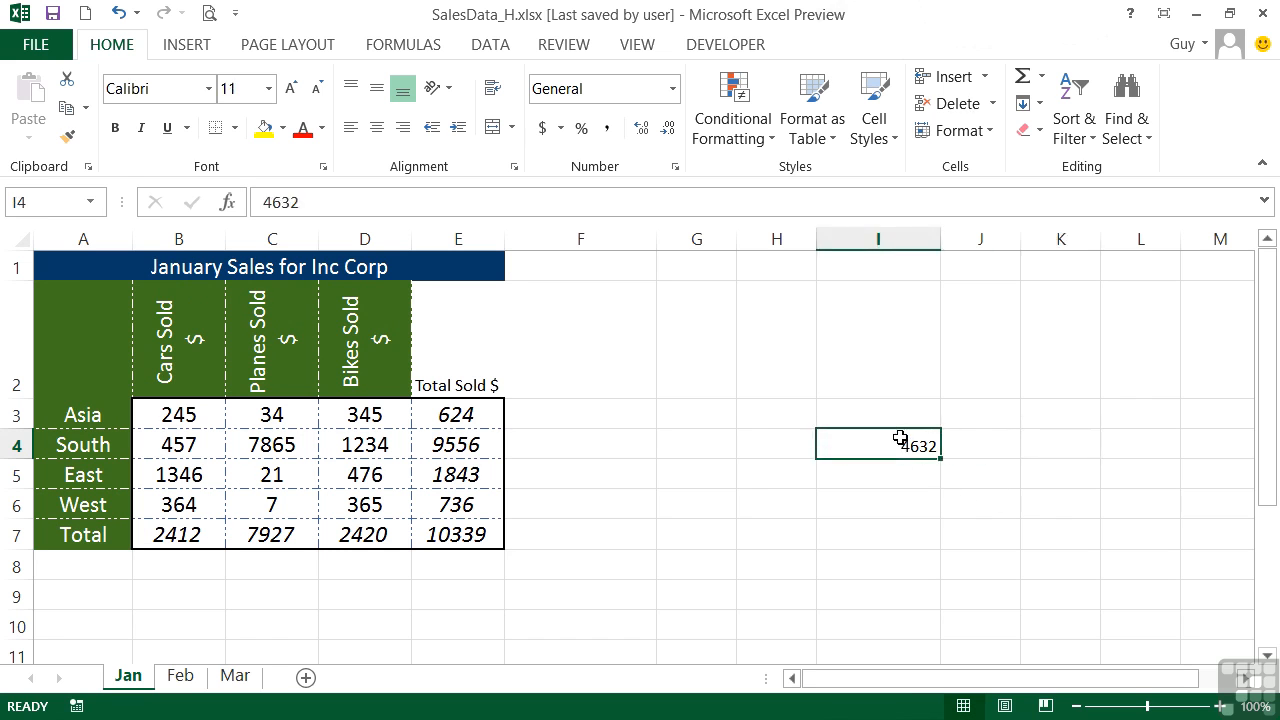